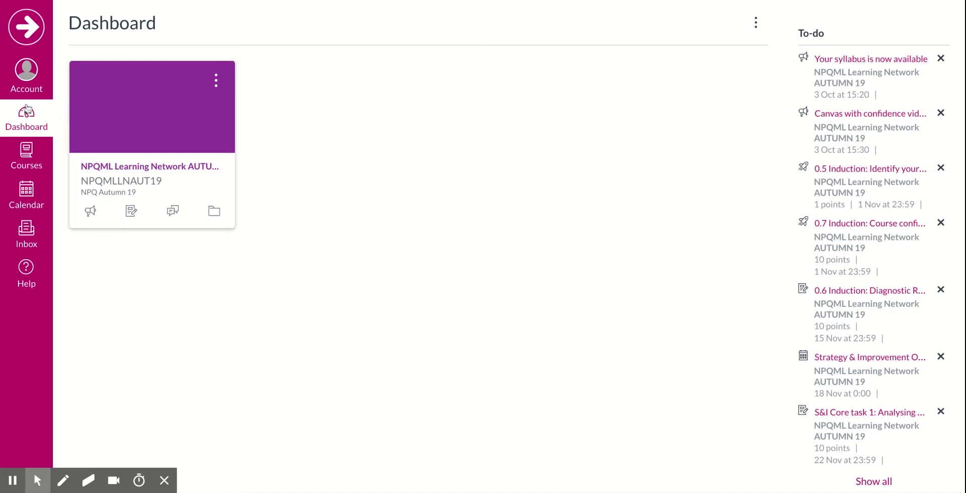
# Open the profile for editing and set the title to 'E Learning Designer'.
pyautogui.click(26, 78)
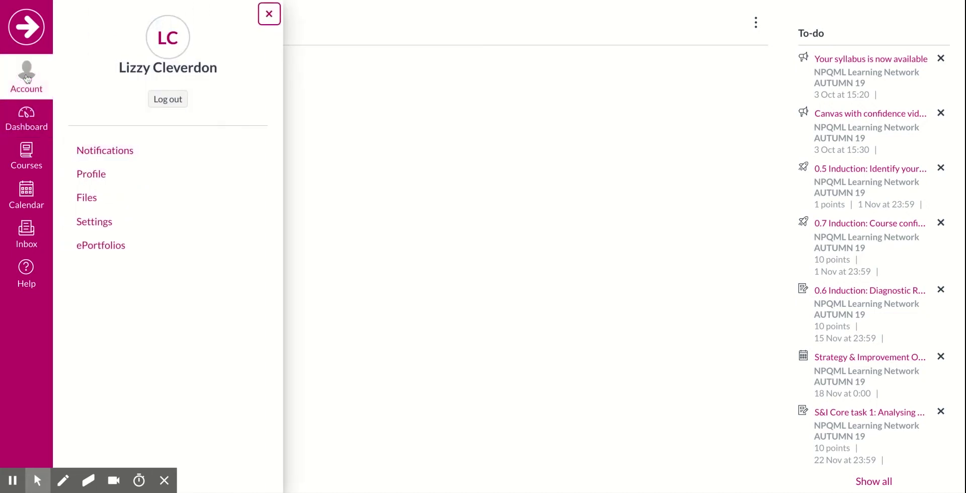
pyautogui.click(95, 178)
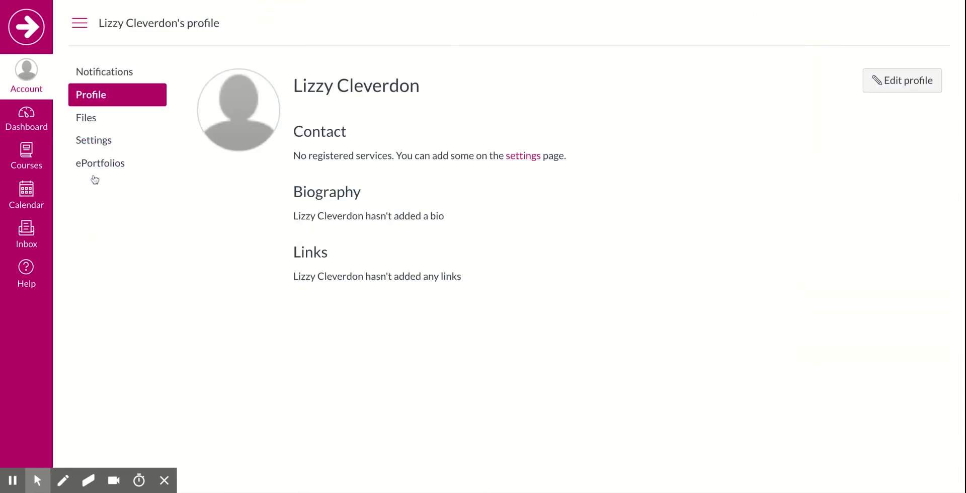
pyautogui.click(891, 89)
pyautogui.click(483, 139)
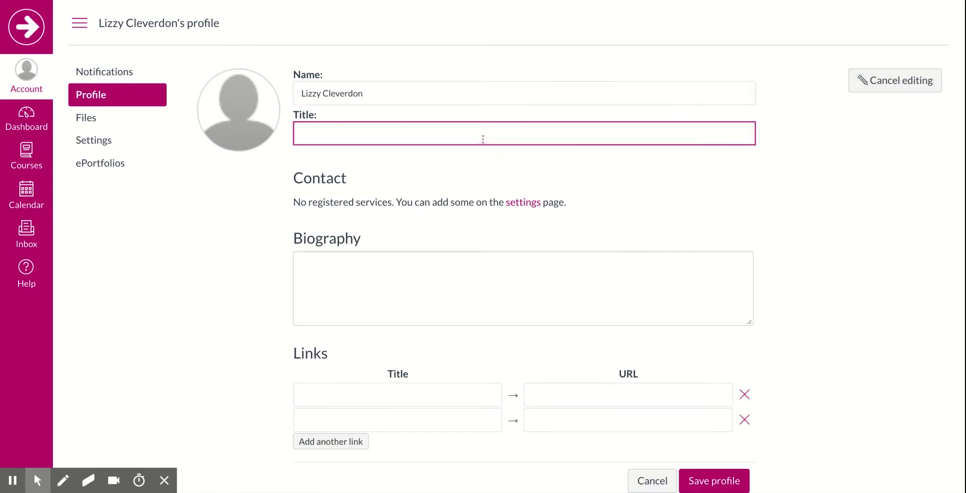
pyautogui.write('E Learning Designer')
# Write the biography 'I'm interested in fishing, cheeses of the world, and NPQ candidates!'.
pyautogui.click(443, 280)
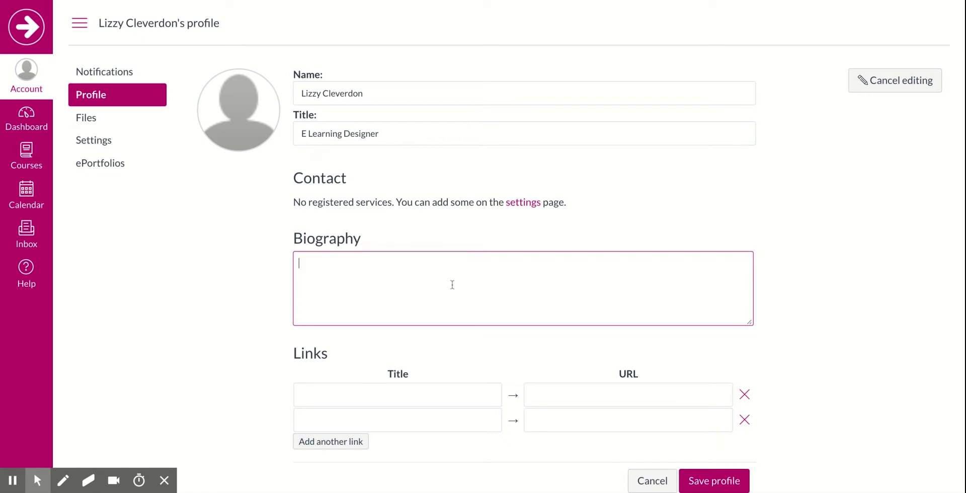
pyautogui.write("I'm interested in field")
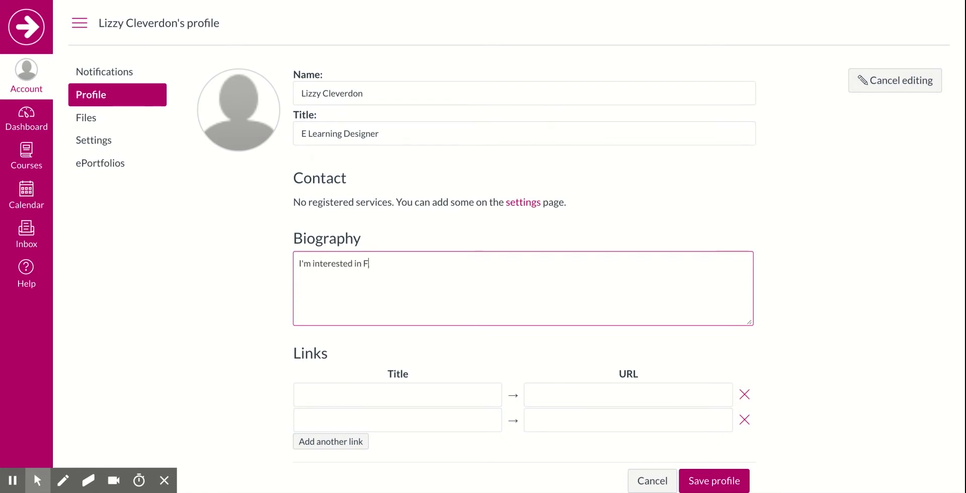
pyautogui.press('BackSpace')
pyautogui.press('BackSpace')
pyautogui.press('BackSpace')
pyautogui.press('BackSpace')
pyautogui.press('BackSpace')
pyautogui.press('BackSpace')
pyautogui.write('fising,')
pyautogui.press('BackSpace')
pyautogui.press('BackSpace')
pyautogui.write('hing, cheeses of the world, and')
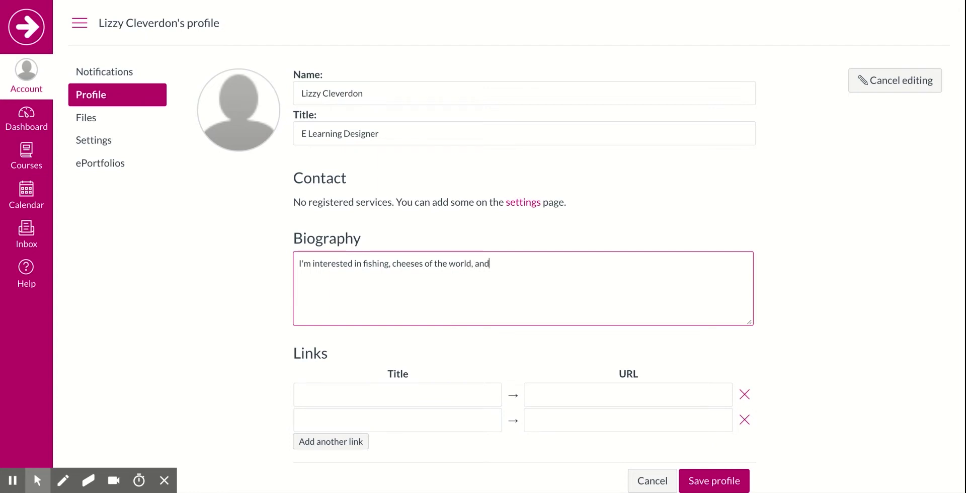
pyautogui.write(' NPQ candidates!')
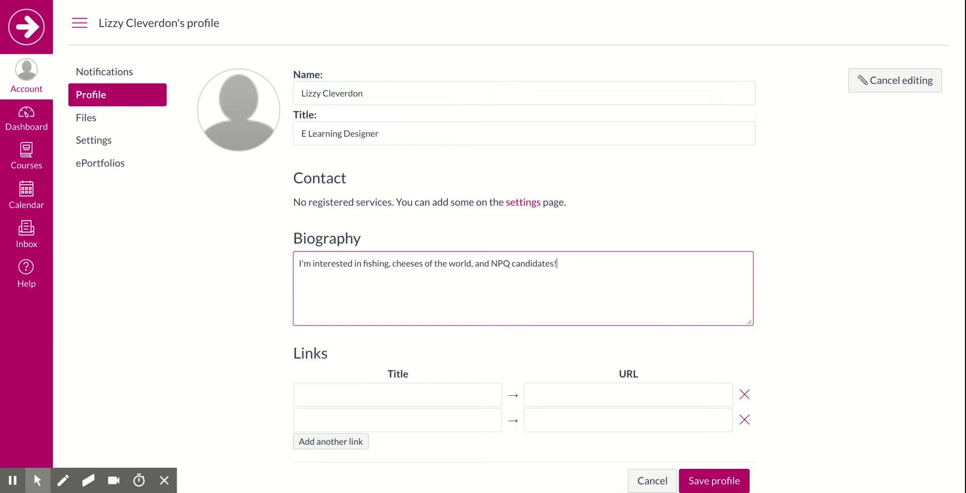
pyautogui.scroll(-1, 809, 236)
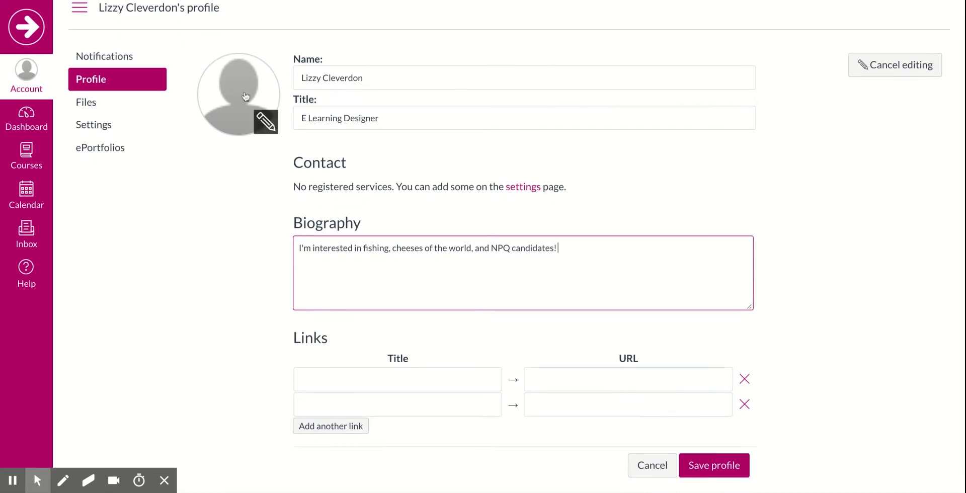
# Upload a selfie, reposition its circular crop, and apply it as the profile picture.
pyautogui.click(270, 125)
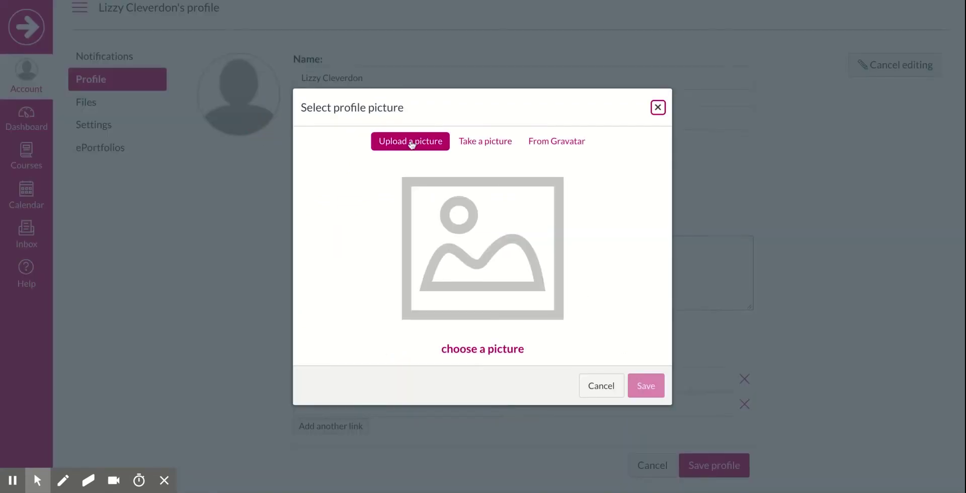
pyautogui.click(477, 352)
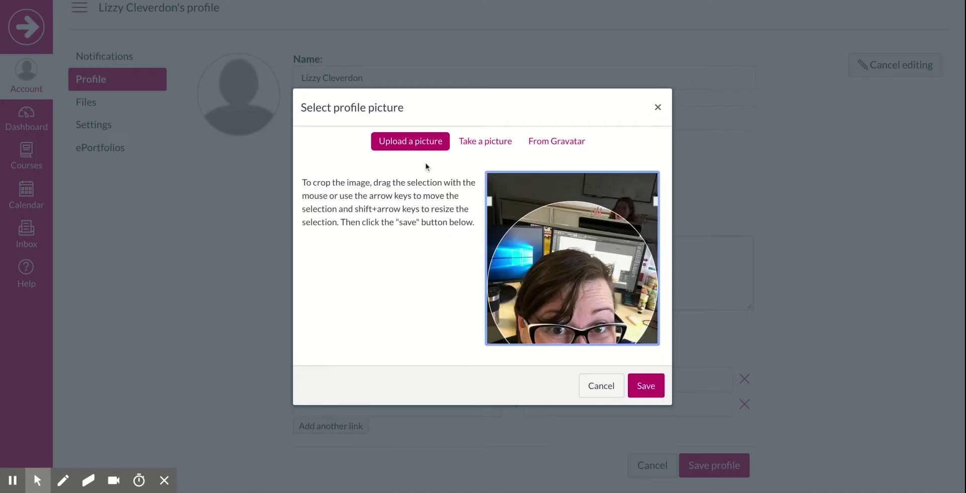
pyautogui.moveTo(561, 262); pyautogui.dragTo(561, 230)
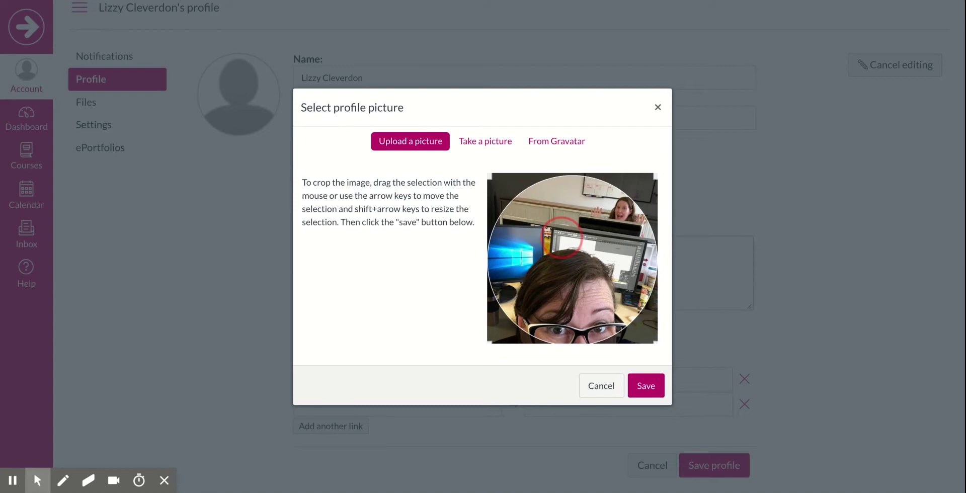
pyautogui.click(644, 388)
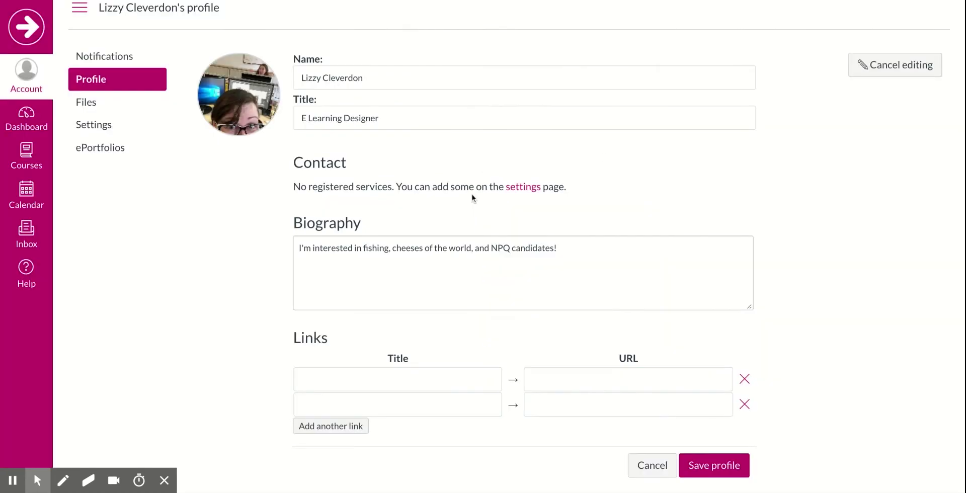
# Save the completed profile and return to the Dashboard.
pyautogui.scroll(-1, 807, 194)
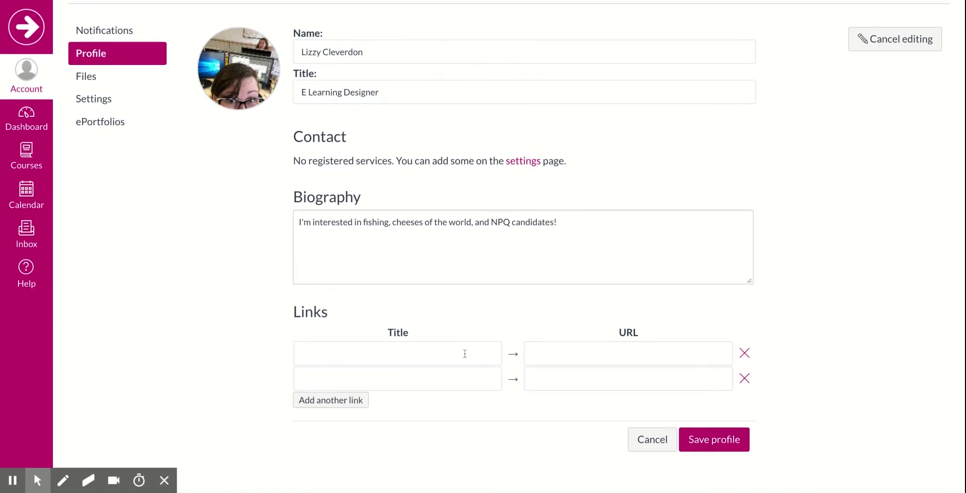
pyautogui.click(304, 354)
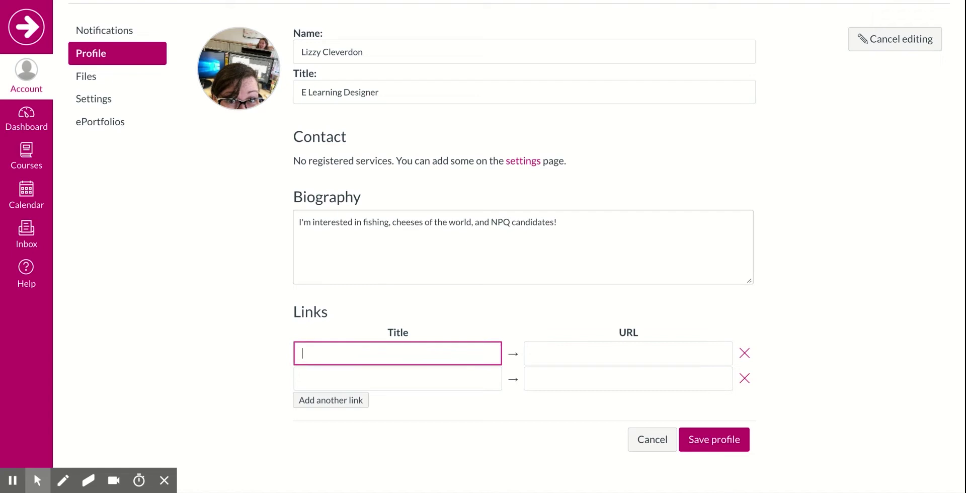
pyautogui.click(807, 364)
pyautogui.click(714, 448)
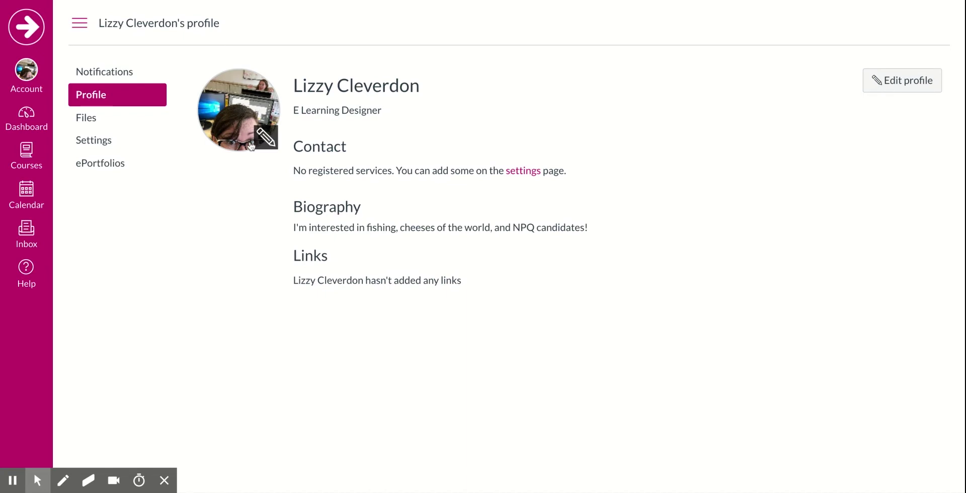
pyautogui.click(33, 123)
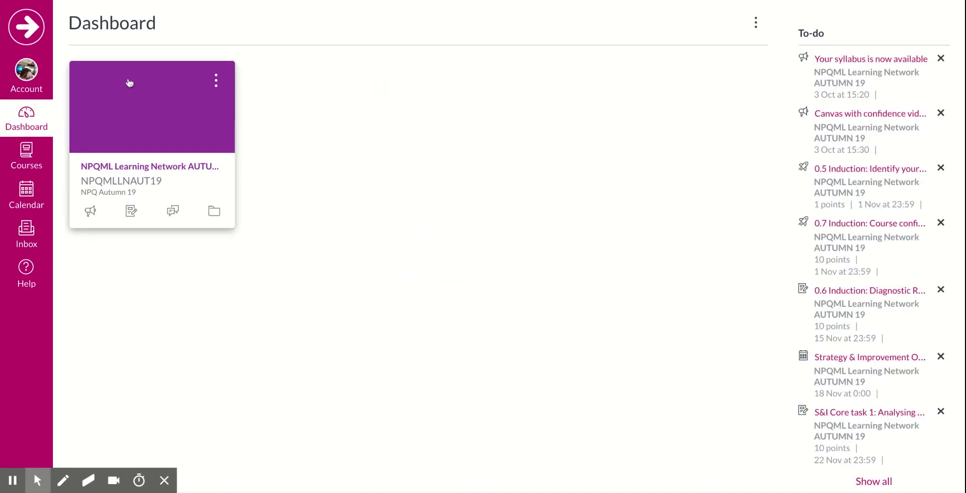
# Go to the NPQML course's Discussions, open 0.3 Induction: Welcome forum, and begin a reply.
pyautogui.click(149, 109)
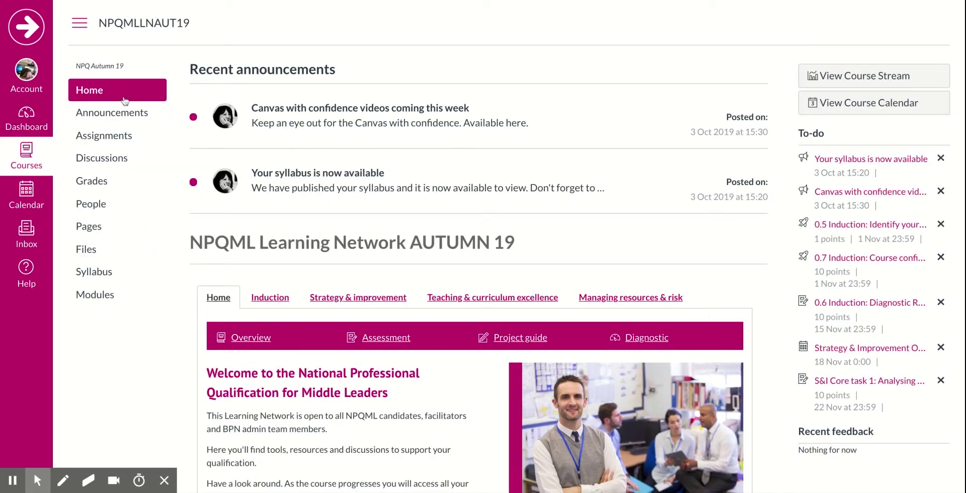
pyautogui.click(91, 159)
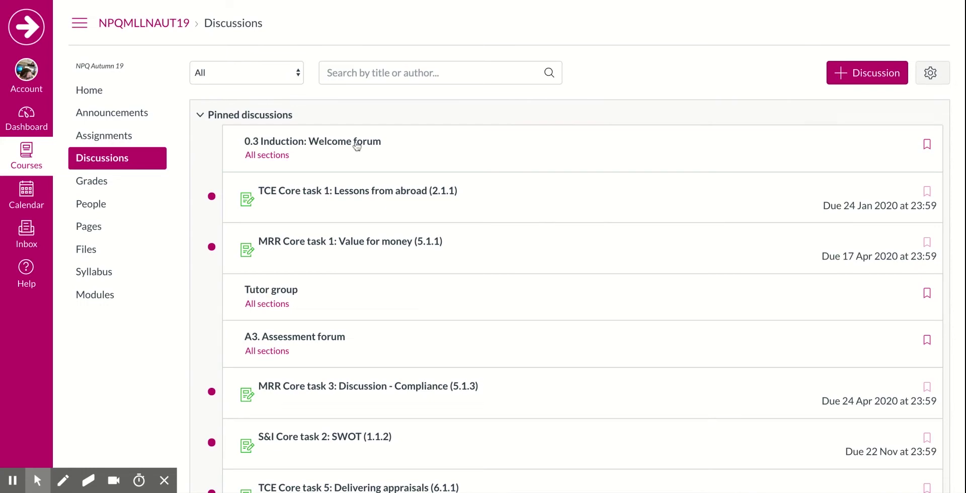
pyautogui.click(357, 146)
pyautogui.scroll(-3, 260, 338)
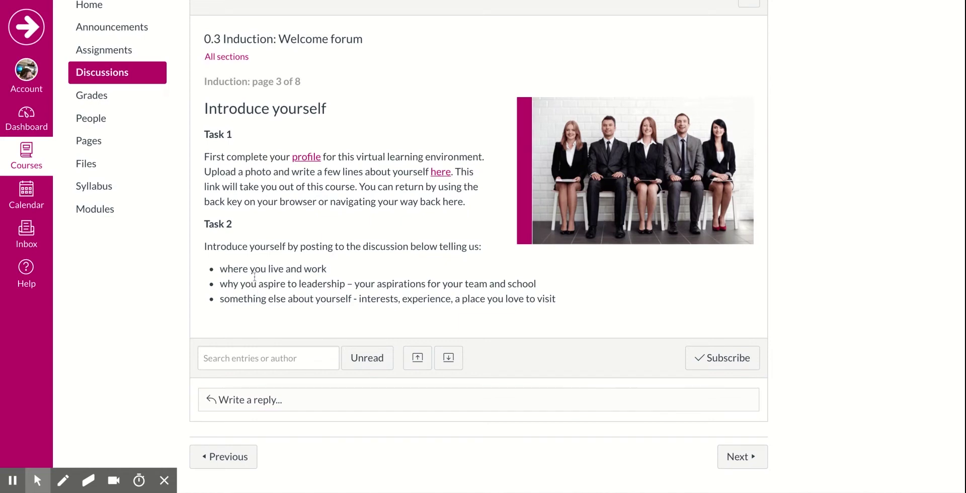
pyautogui.click(243, 399)
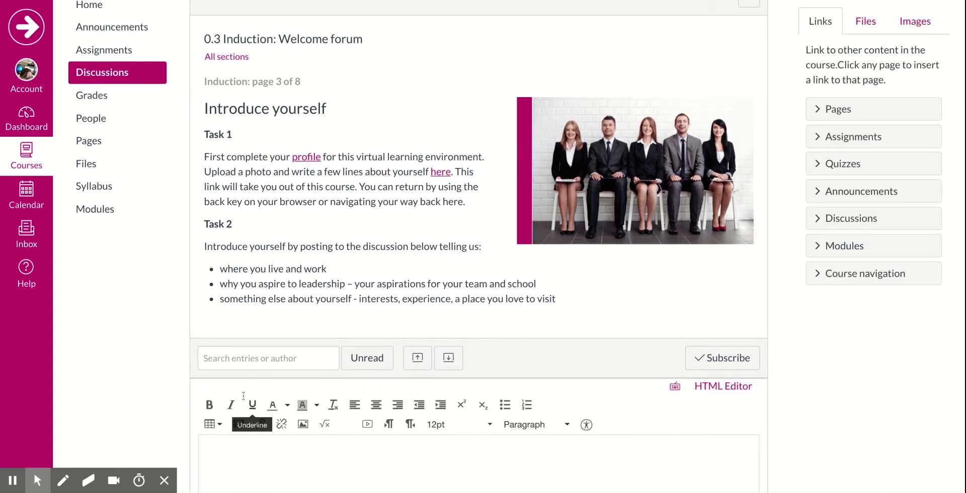
pyautogui.scroll(-2, 316, 276)
# Post a reply giving your name, your workplace Best Practice, and your aspiration to lead.
pyautogui.click(284, 385)
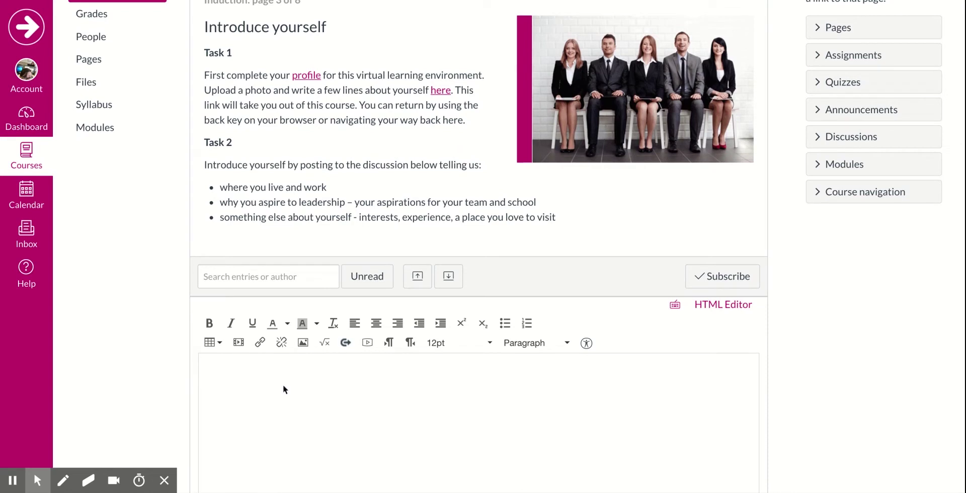
pyautogui.write('My name is Lizzy, I work at Best Practice. I aspire to lead')
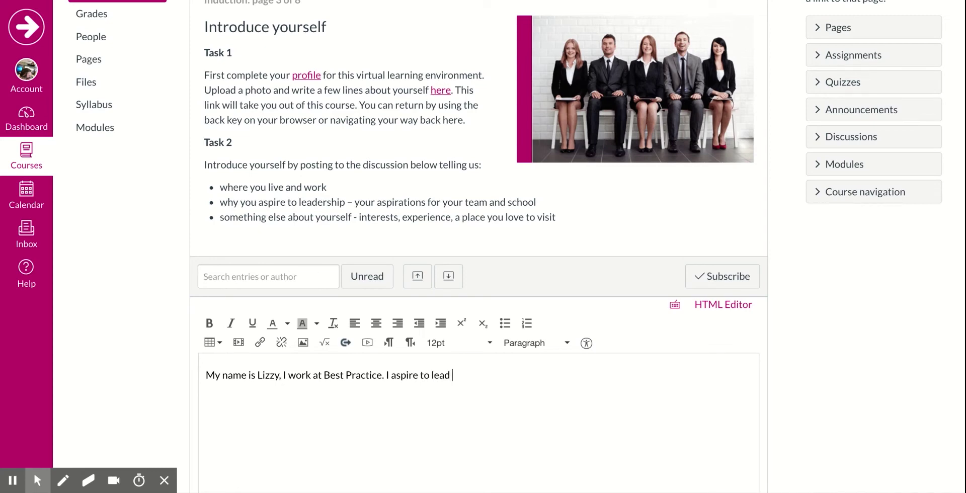
pyautogui.write('...')
pyautogui.scroll(-1, 531, 336)
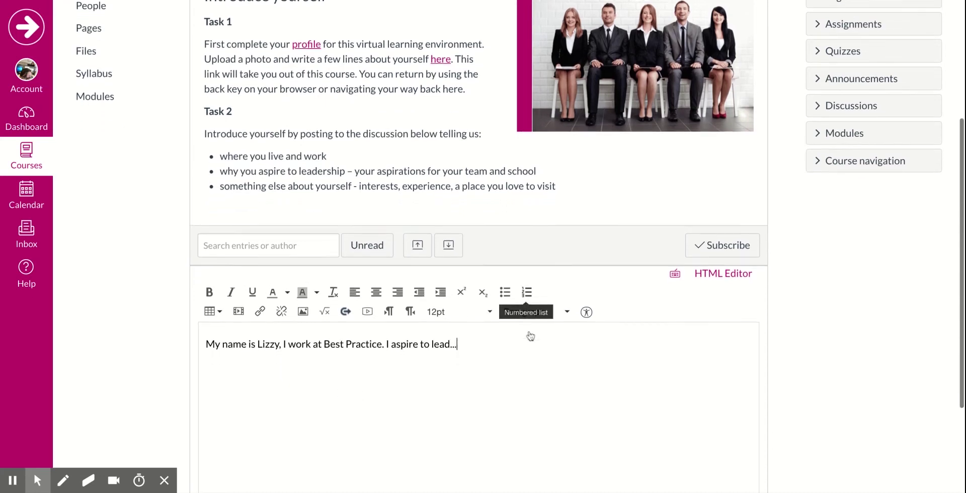
pyautogui.scroll(-3, 530, 336)
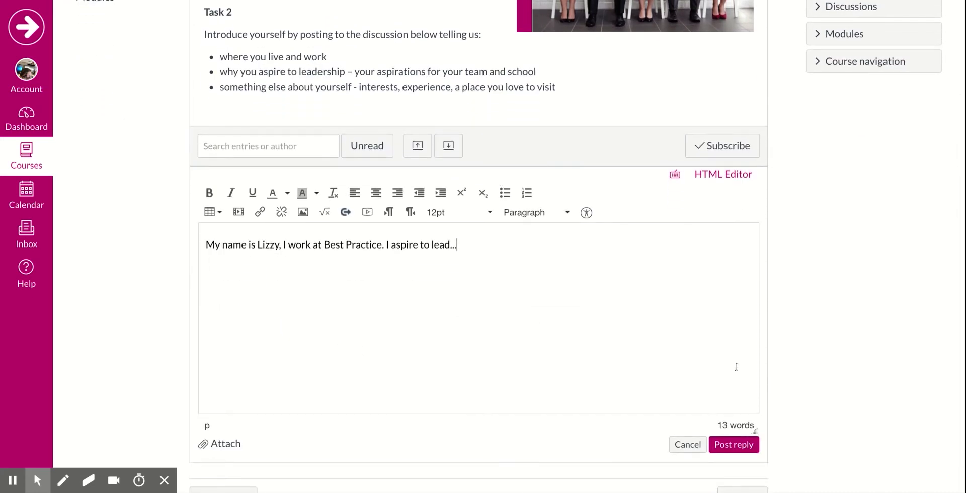
pyautogui.scroll(-1, 725, 368)
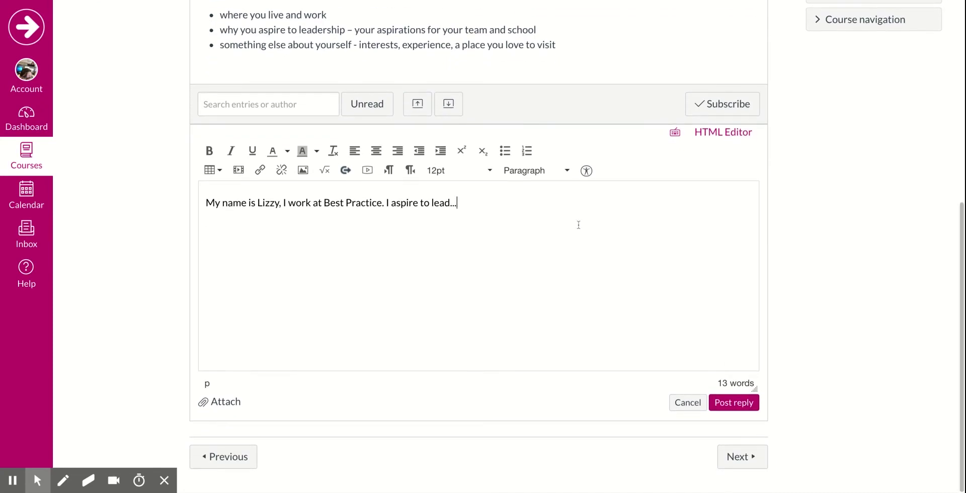
pyautogui.click(736, 404)
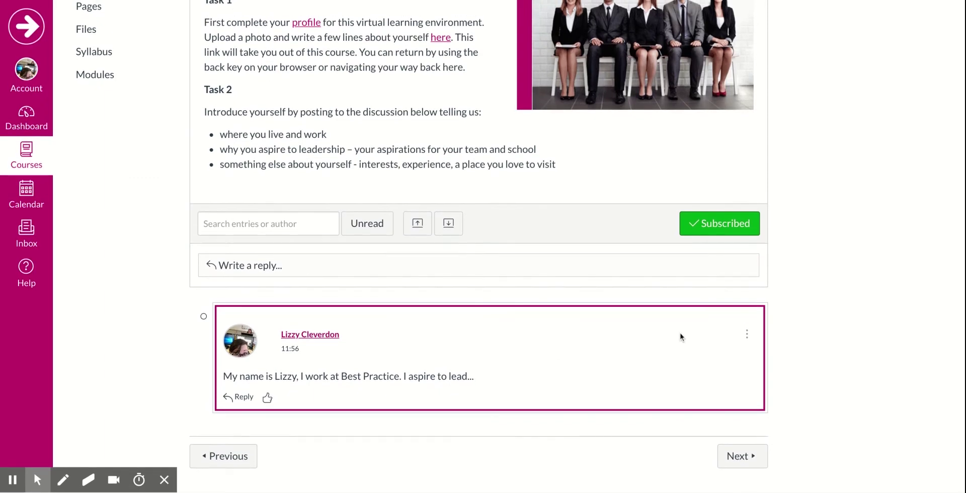
# Edit the posted introduction reply and save it unchanged with Done.
pyautogui.click(748, 337)
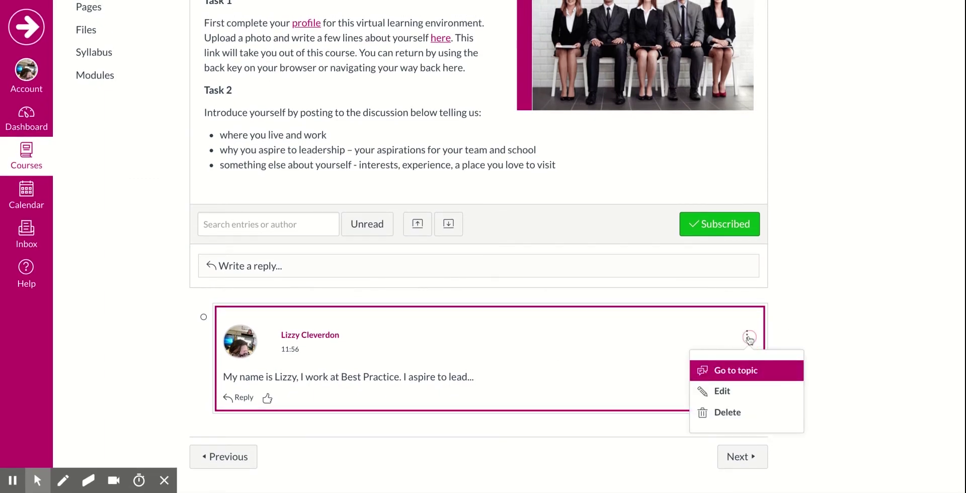
pyautogui.click(723, 392)
pyautogui.scroll(-4, 694, 309)
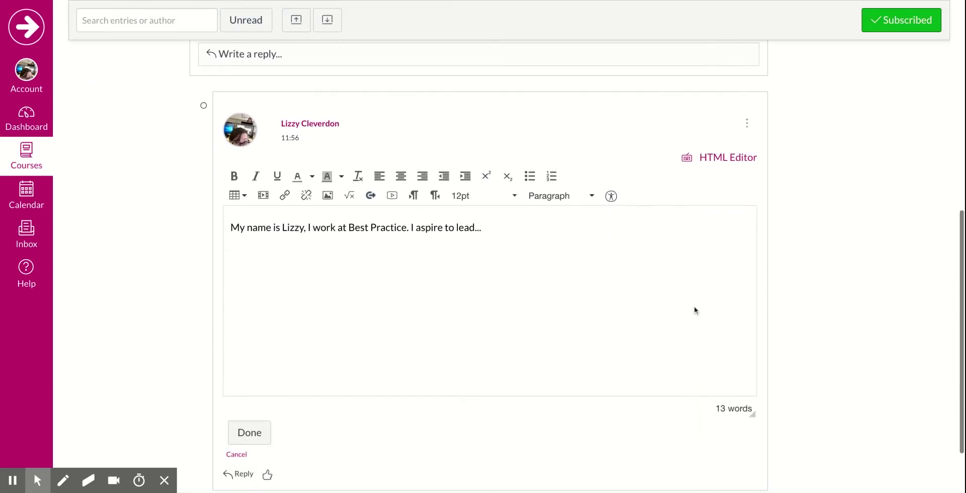
pyautogui.scroll(-3, 694, 311)
pyautogui.click(544, 157)
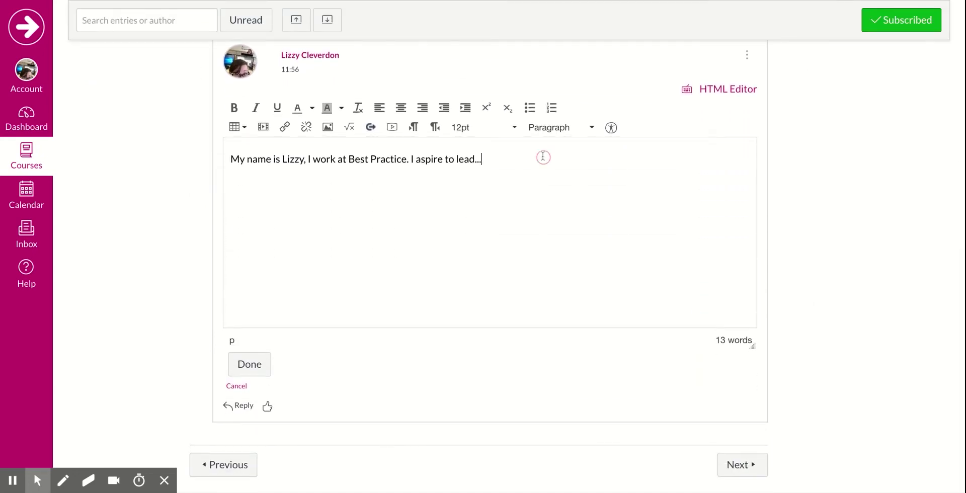
pyautogui.click(249, 365)
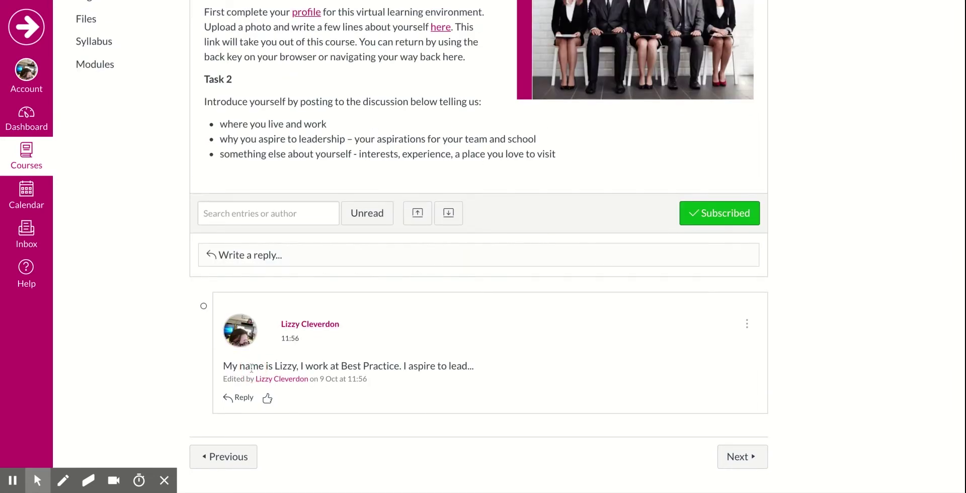
# Open the forum's ⋮ options menu and dismiss it without choosing an action.
pyautogui.scroll(4, 264, 342)
pyautogui.scroll(2, 264, 342)
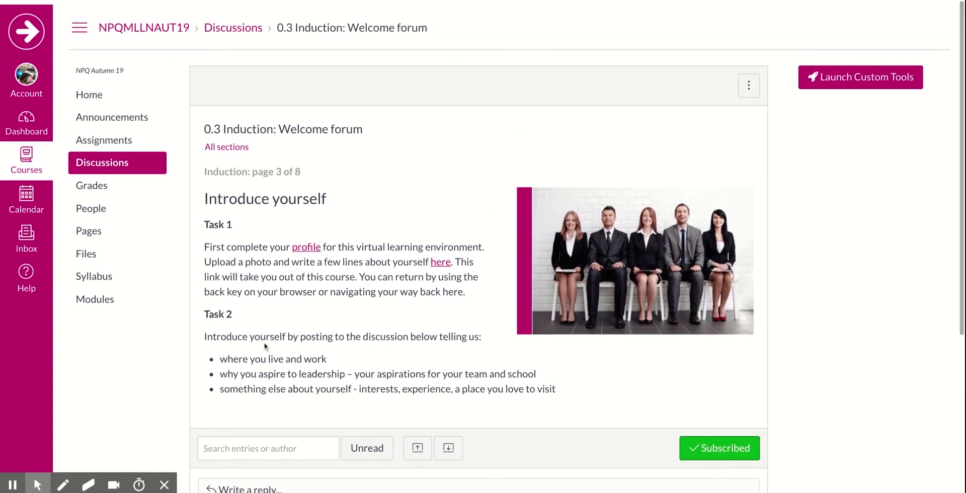
pyautogui.click(751, 81)
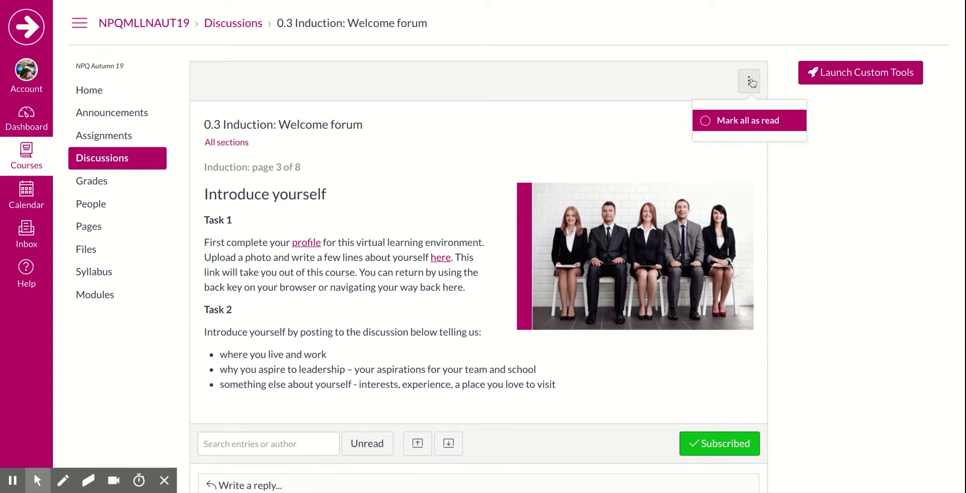
pyautogui.click(749, 86)
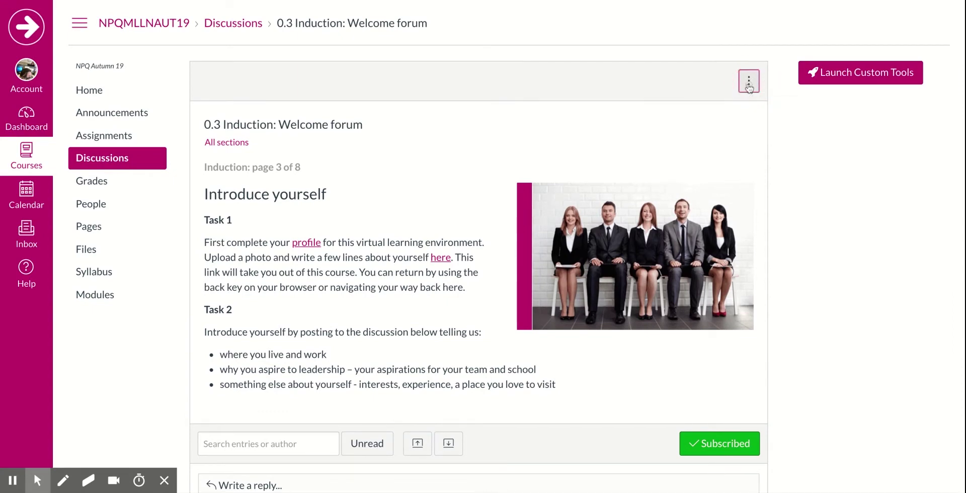
pyautogui.scroll(-5, 635, 190)
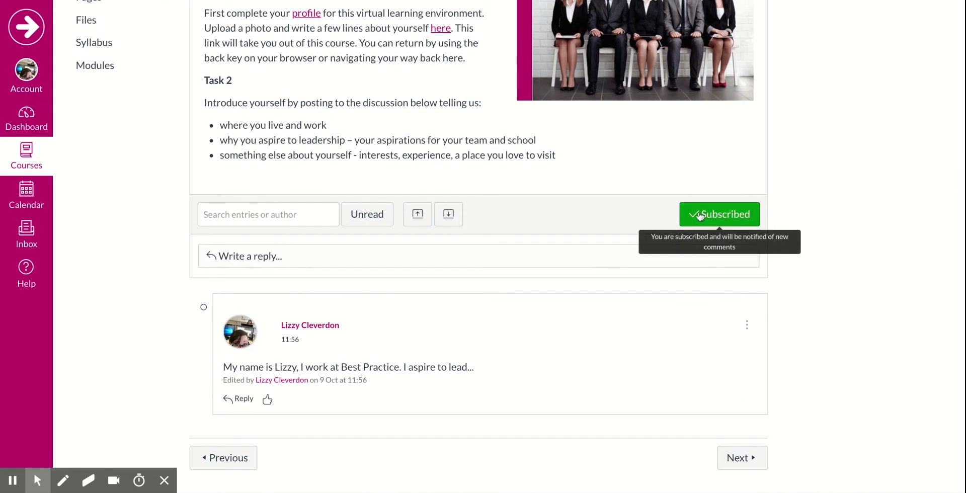
pyautogui.scroll(3, 619, 301)
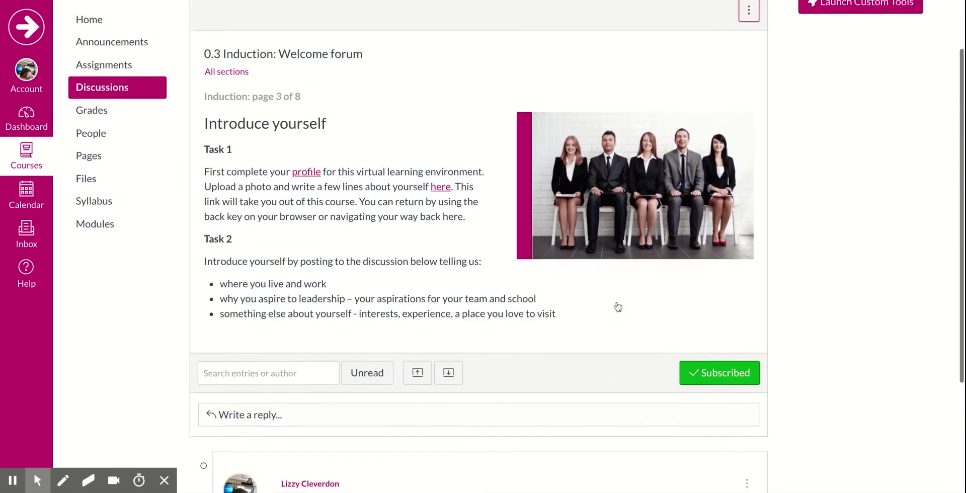
pyautogui.scroll(2, 618, 306)
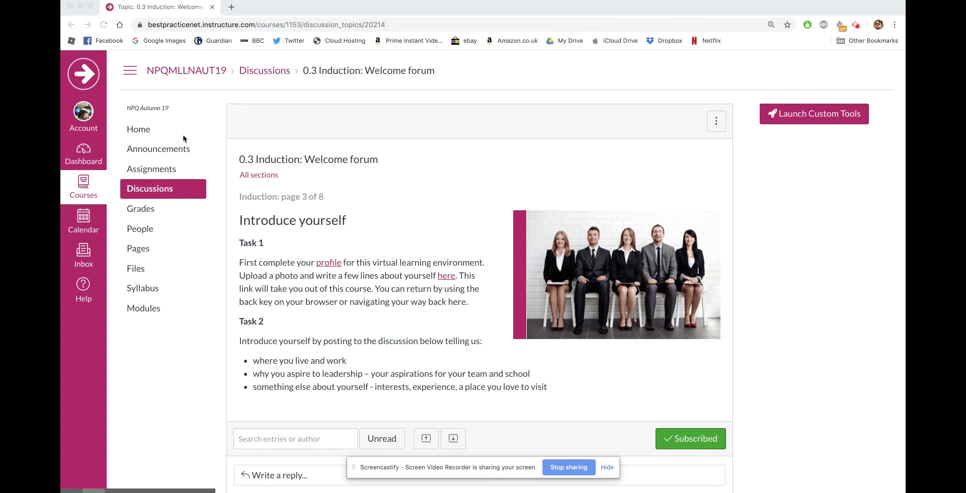
# Open S&I Core task 1: Analysing data (1.1.1) from Assignments and start a submission.
pyautogui.click(148, 170)
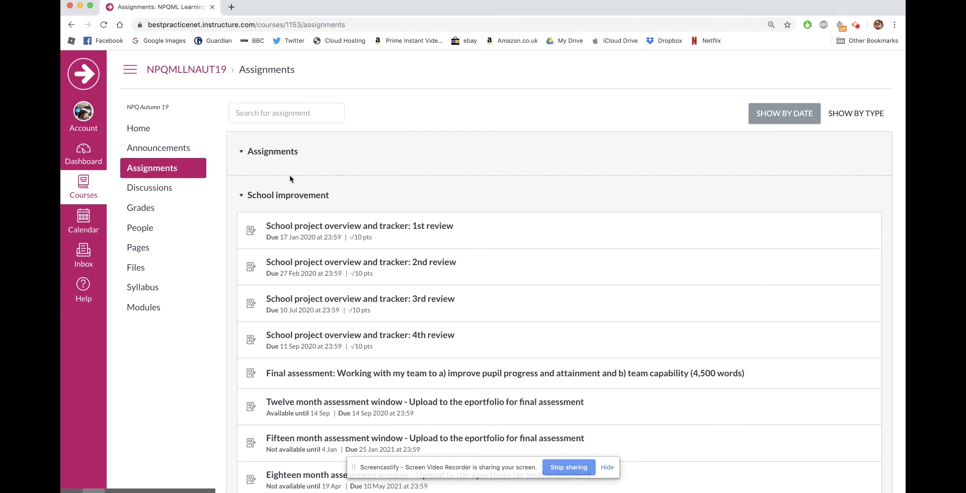
pyautogui.scroll(-2, 290, 179)
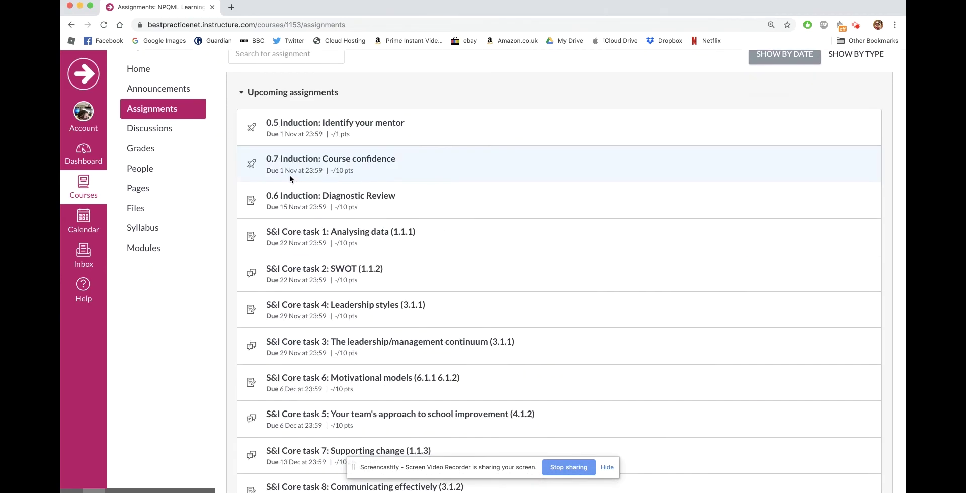
pyautogui.scroll(-2, 290, 179)
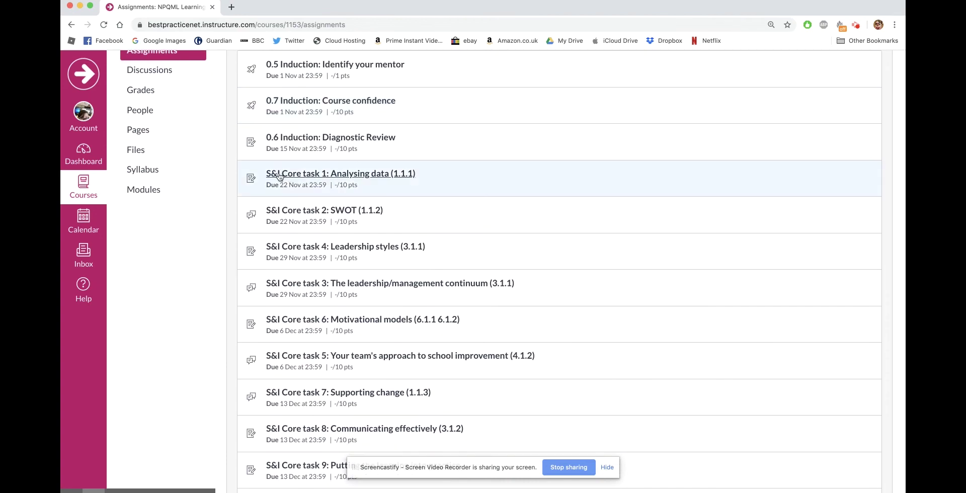
pyautogui.click(281, 173)
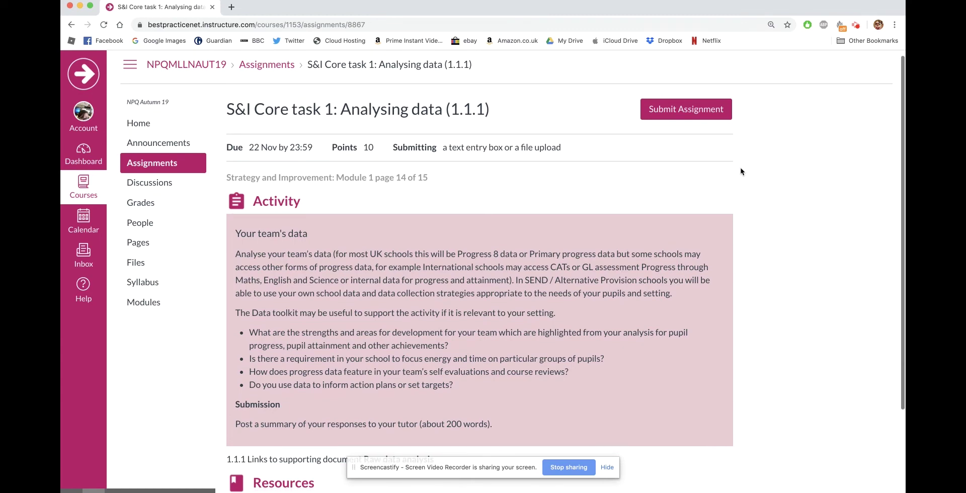
pyautogui.scroll(-3, 741, 172)
pyautogui.scroll(2, 741, 172)
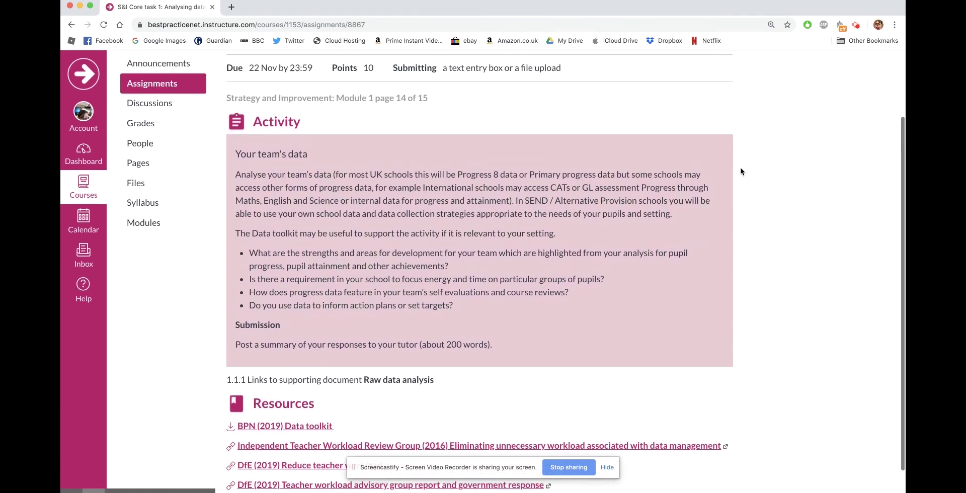
pyautogui.scroll(-1, 741, 171)
pyautogui.scroll(3, 750, 172)
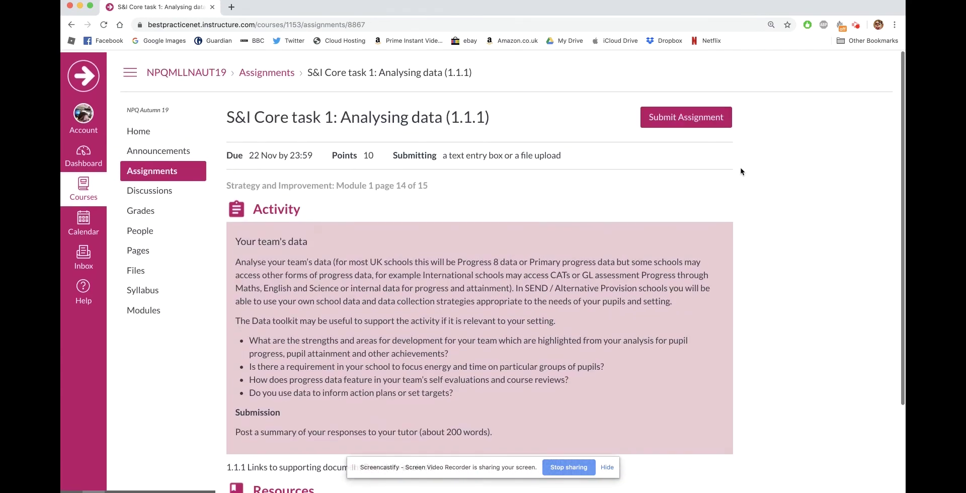
pyautogui.click(676, 117)
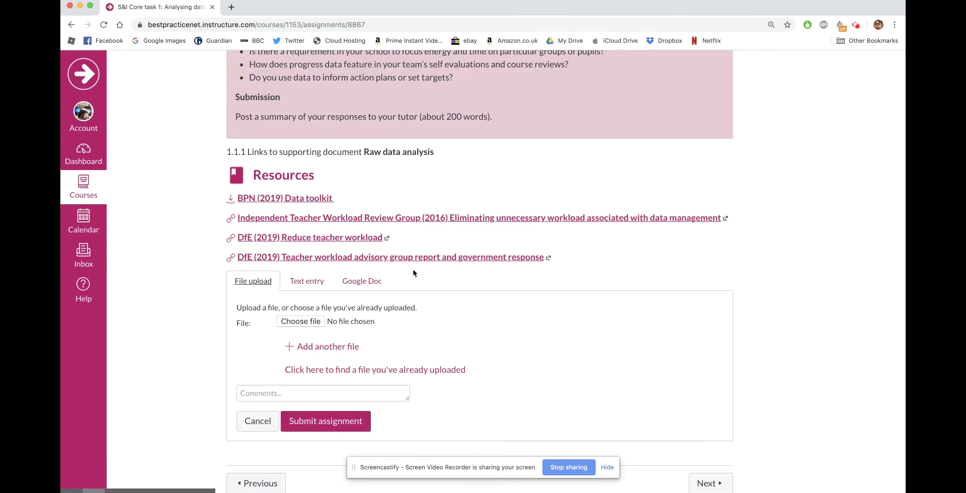
# Attach SIL capture progress_template.docx and submit the assignment.
pyautogui.scroll(-1, 645, 333)
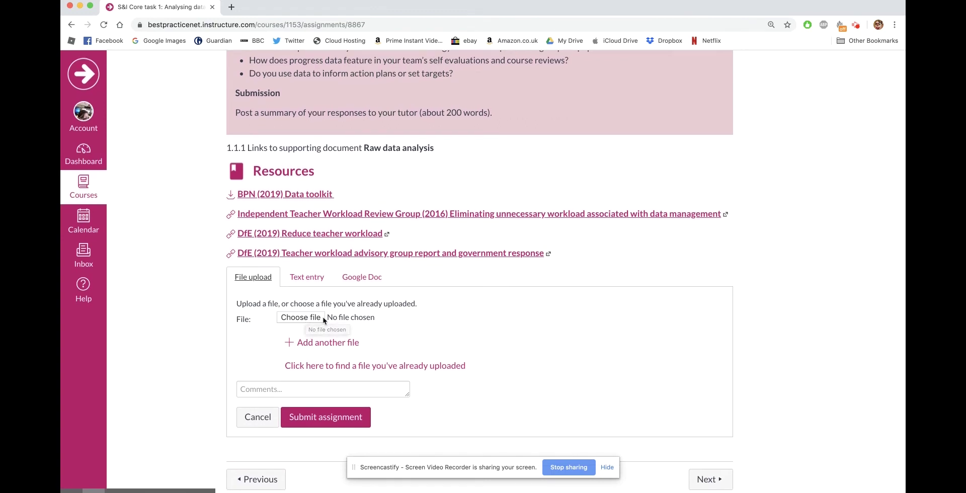
pyautogui.click(301, 320)
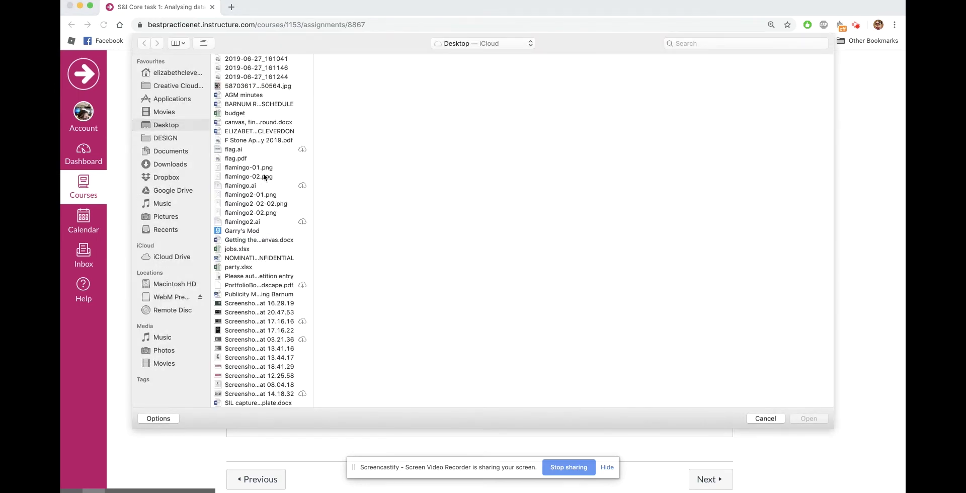
pyautogui.scroll(-5, 266, 177)
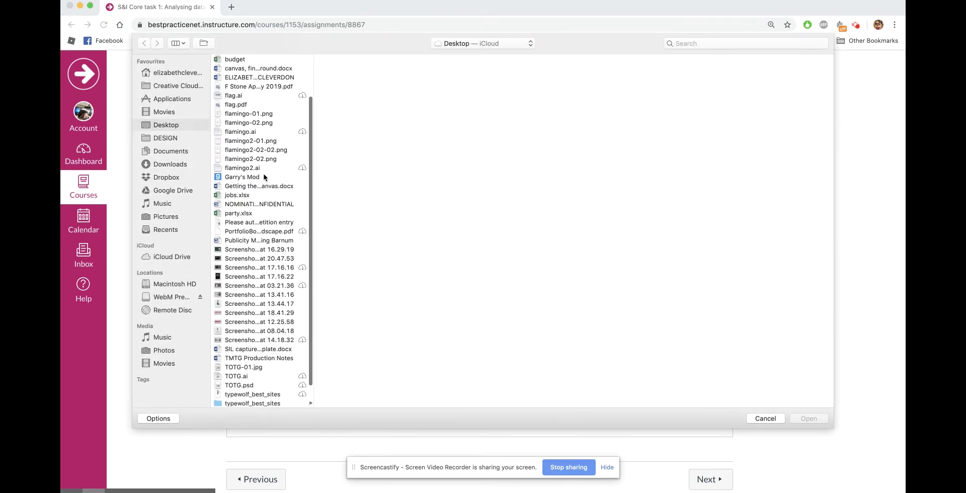
pyautogui.click(250, 322)
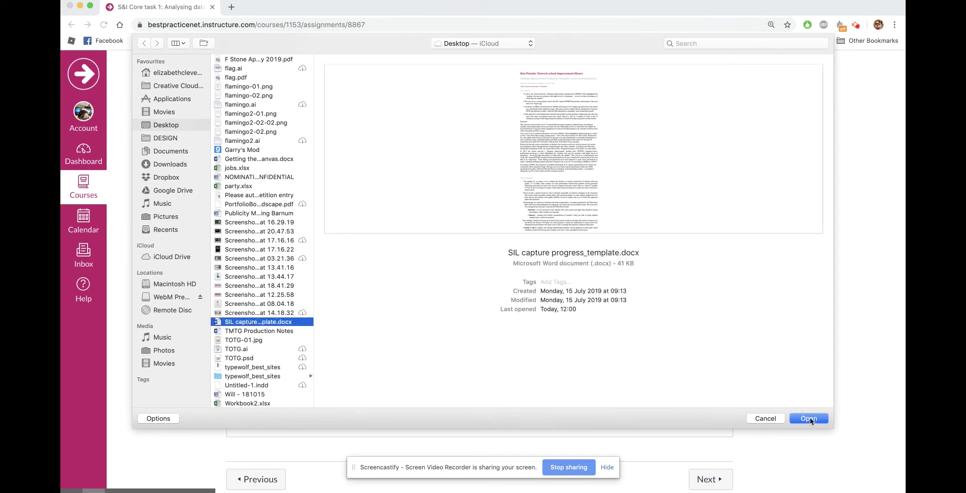
pyautogui.click(809, 419)
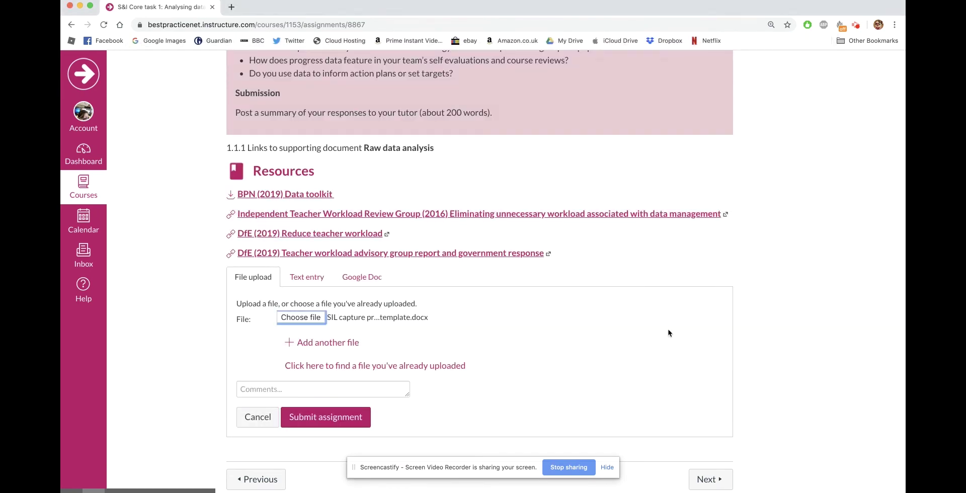
pyautogui.click(325, 417)
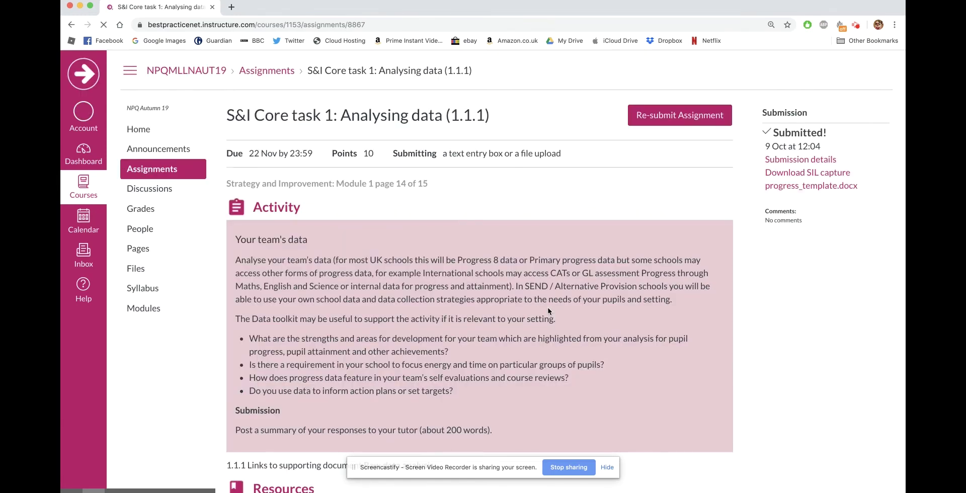
# Start a re-submission on the Text entry tab, switching to Word and back.
pyautogui.scroll(-3, 548, 311)
pyautogui.scroll(3, 548, 311)
pyautogui.click(671, 118)
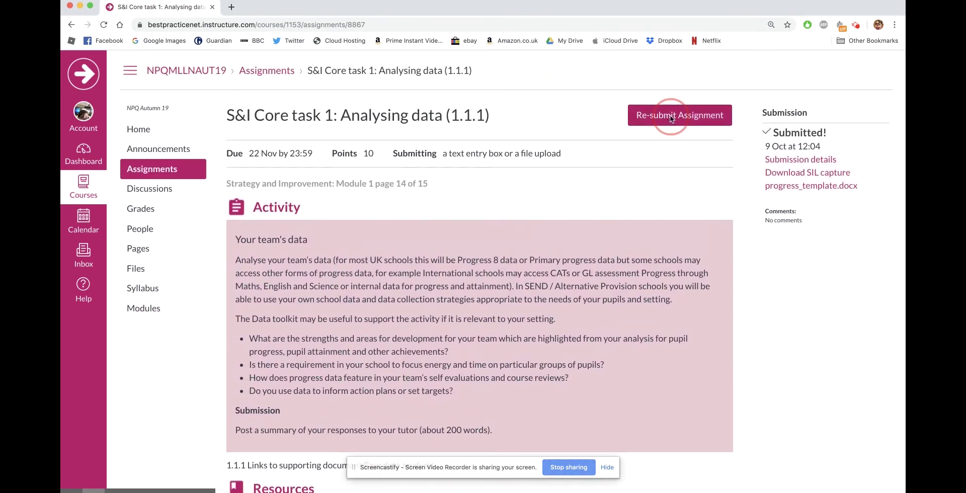
pyautogui.click(306, 281)
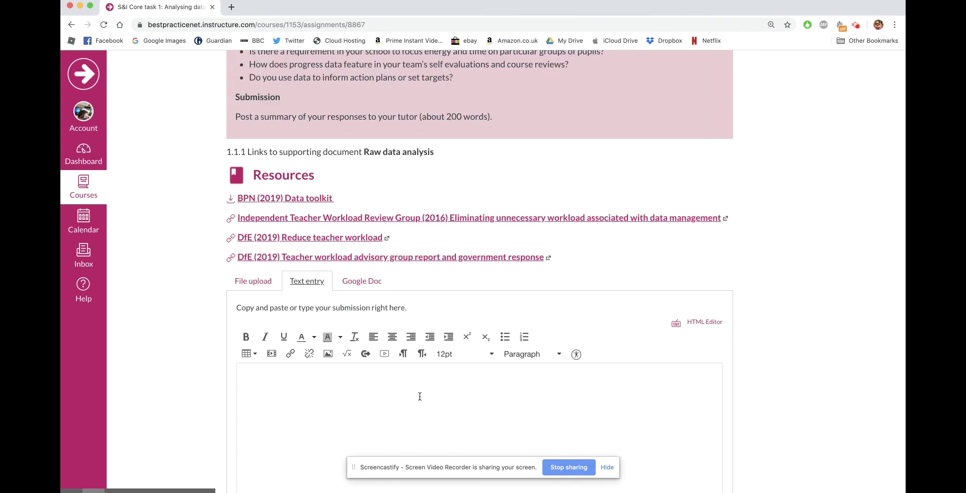
pyautogui.press('super+Tab')
pyautogui.press('super+Tab')
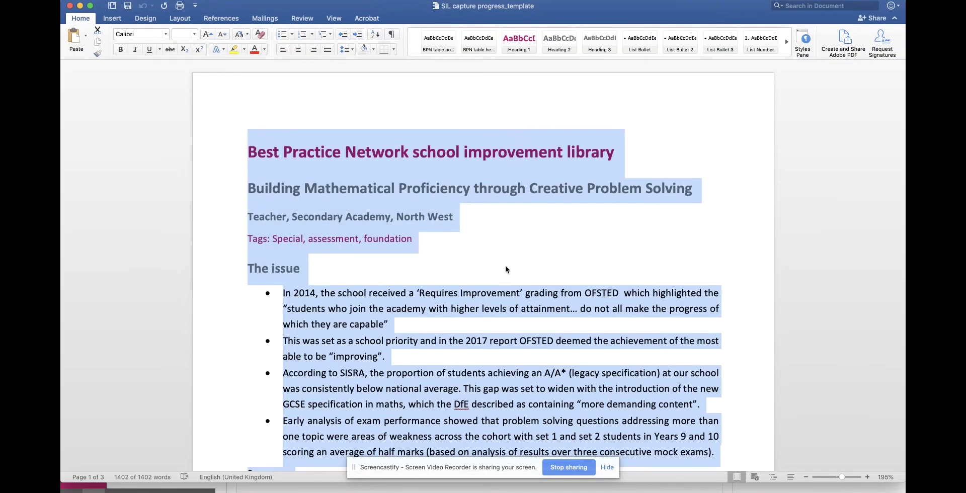
pyautogui.press('super+Tab')
pyautogui.press('super+Tab')
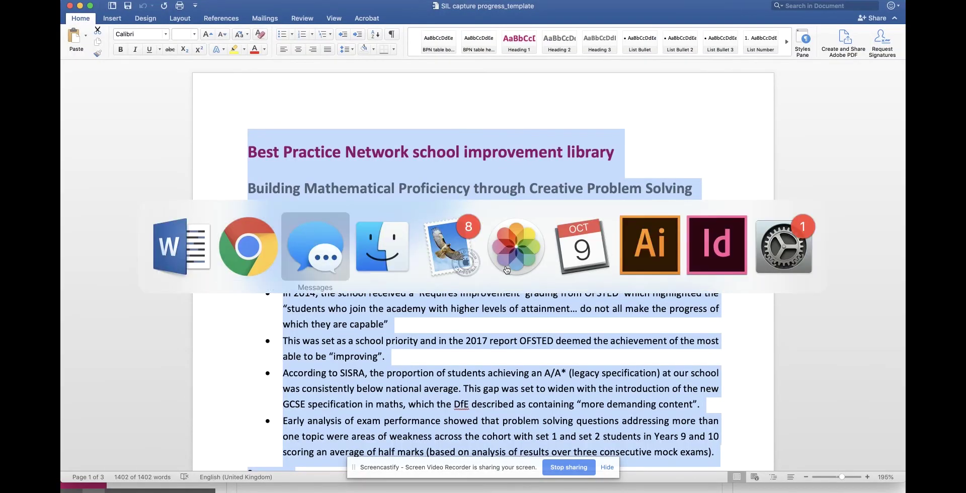
pyautogui.click(280, 272)
# Paste the prepared 1402-word response into Text entry and submit it.
pyautogui.click(309, 410)
pyautogui.scroll(-3, 309, 403)
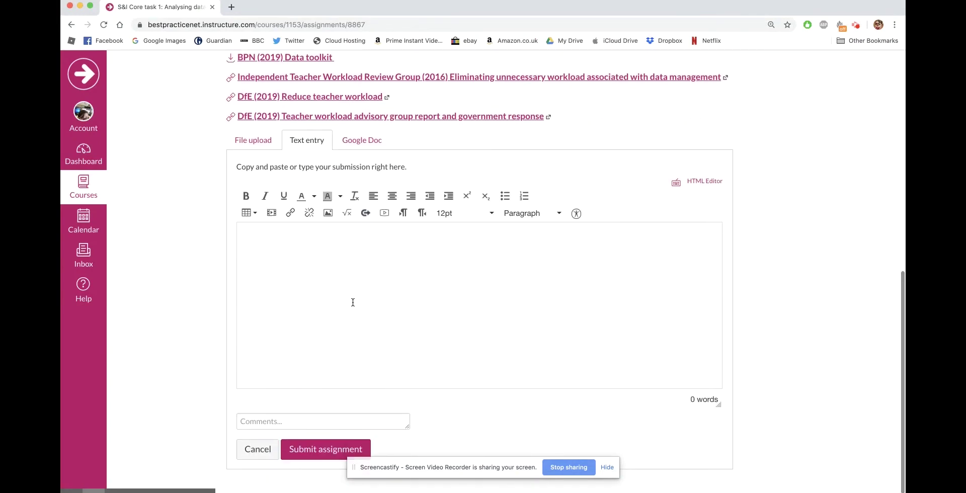
pyautogui.press('super+v')
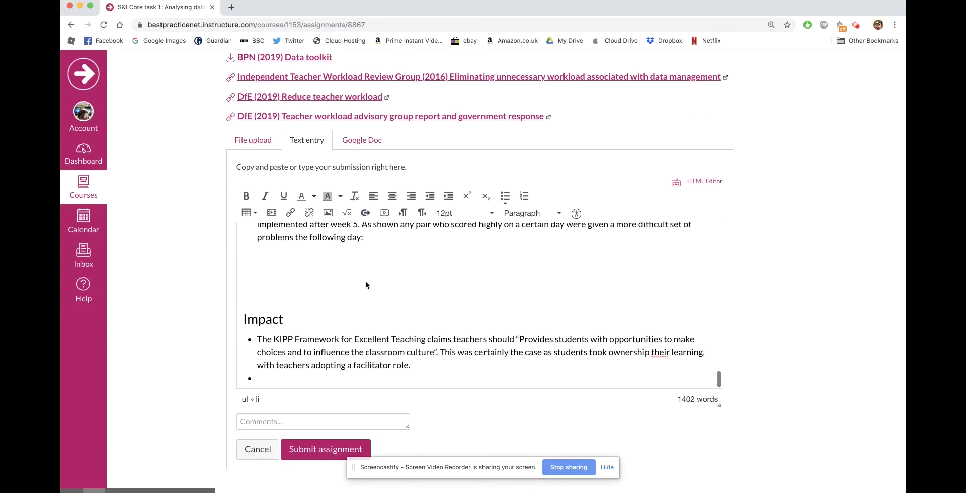
pyautogui.click(313, 449)
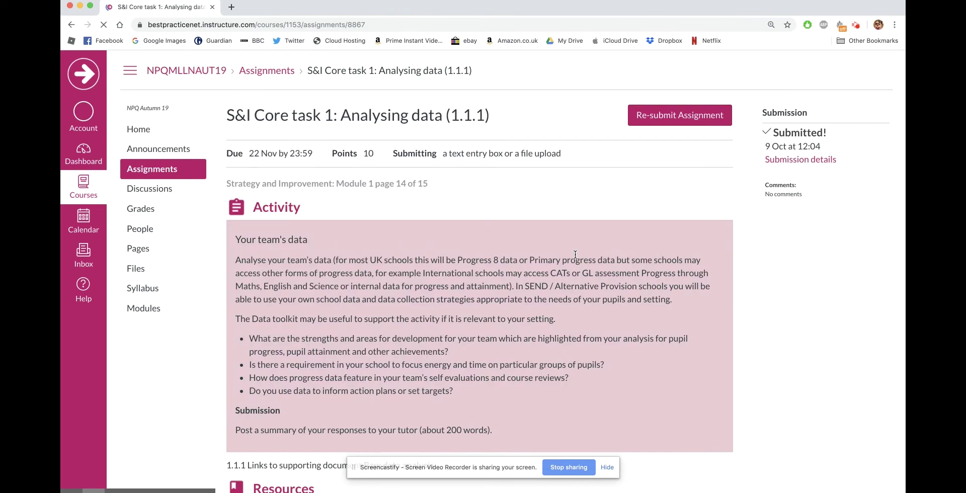
pyautogui.scroll(-3, 575, 254)
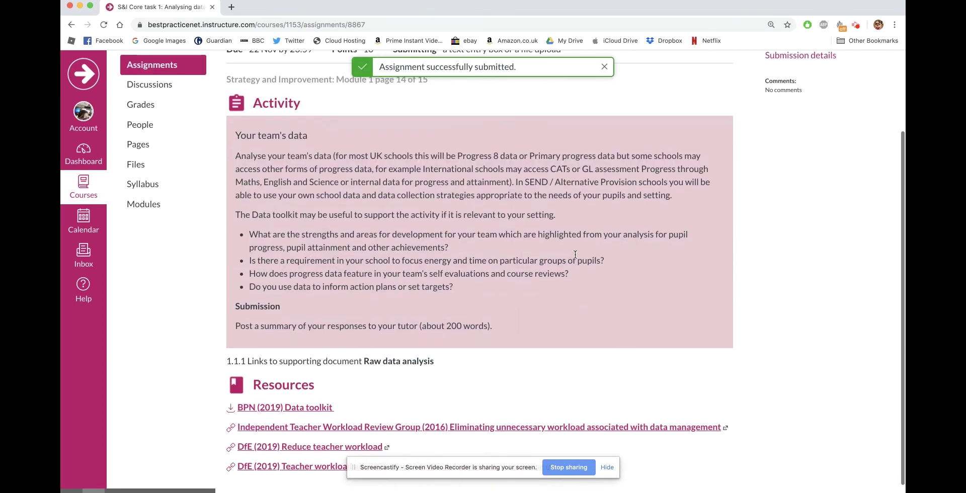
pyautogui.scroll(3, 576, 254)
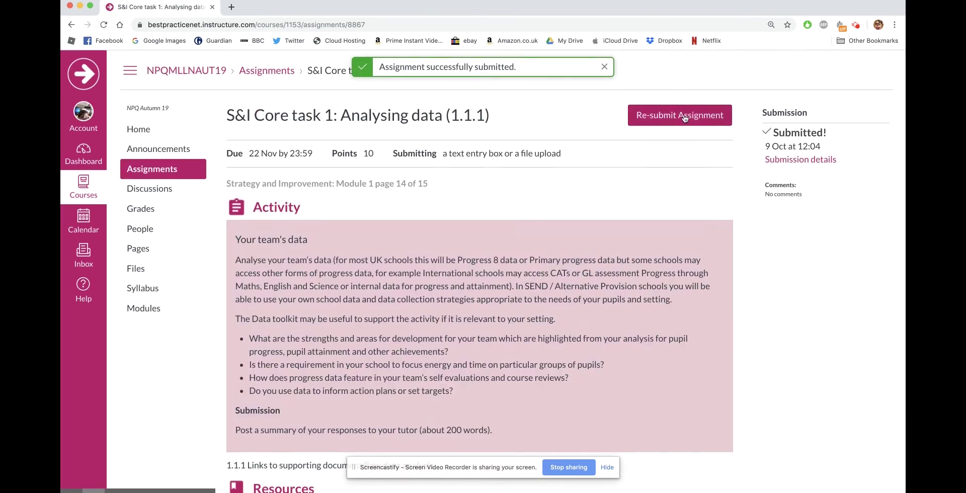
# Try re-submitting via Google Doc, authorising Google Drive access, then return to the assignment.
pyautogui.click(684, 115)
pyautogui.scroll(-1, 452, 281)
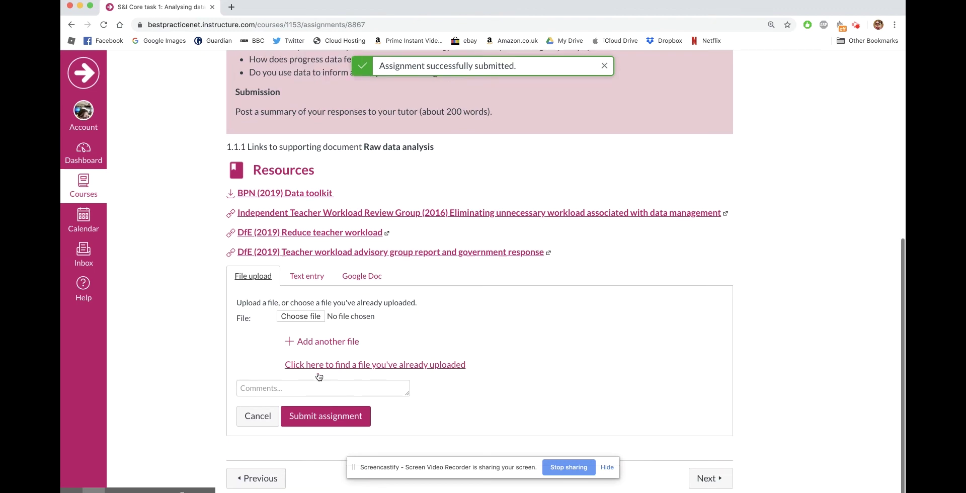
pyautogui.click(362, 278)
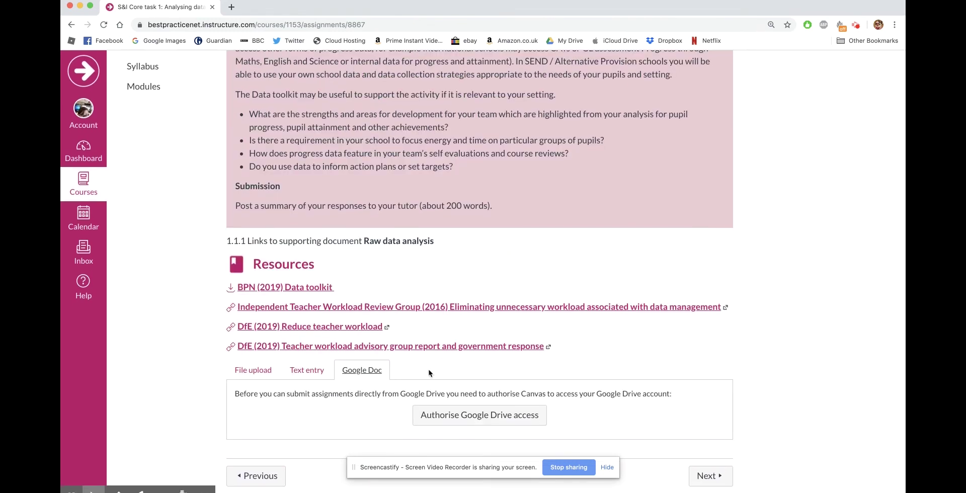
pyautogui.click(514, 419)
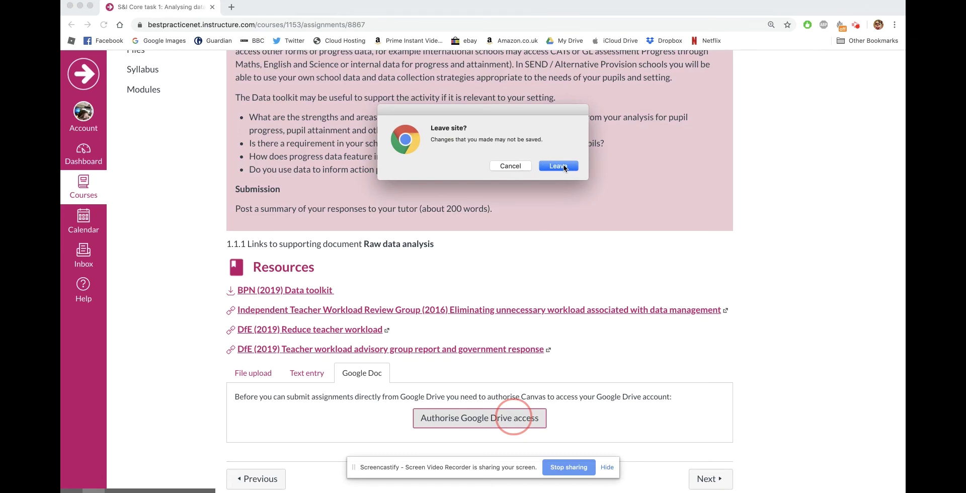
pyautogui.click(559, 166)
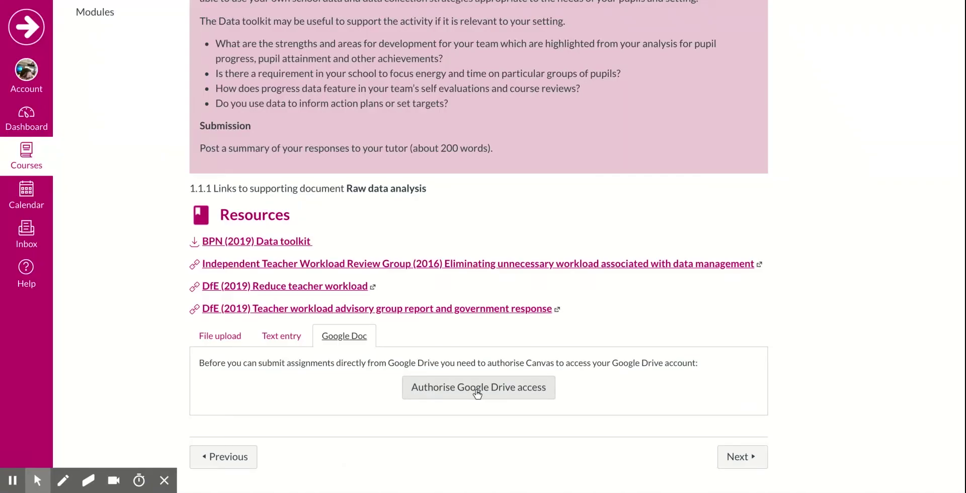
pyautogui.scroll(6, 476, 395)
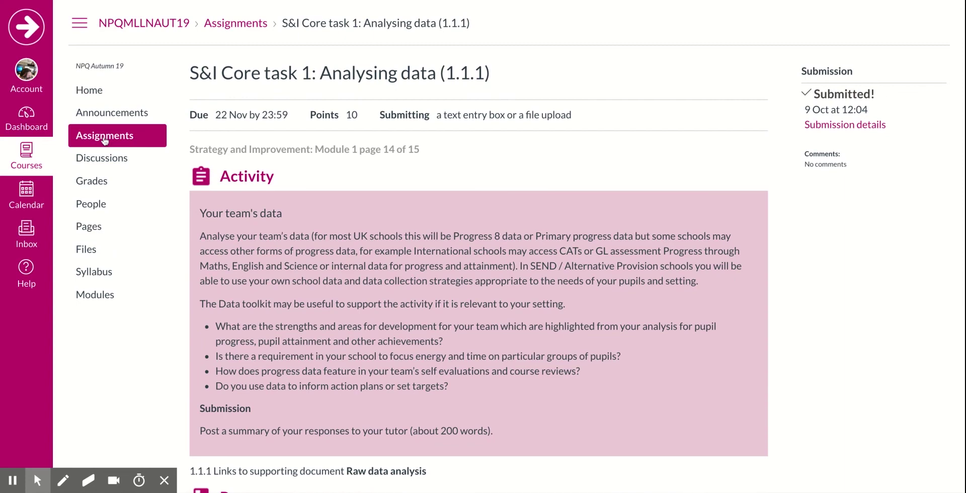
# Open the 0.5 Induction: Identify your mentor quiz from the Assignments list.
pyautogui.click(105, 141)
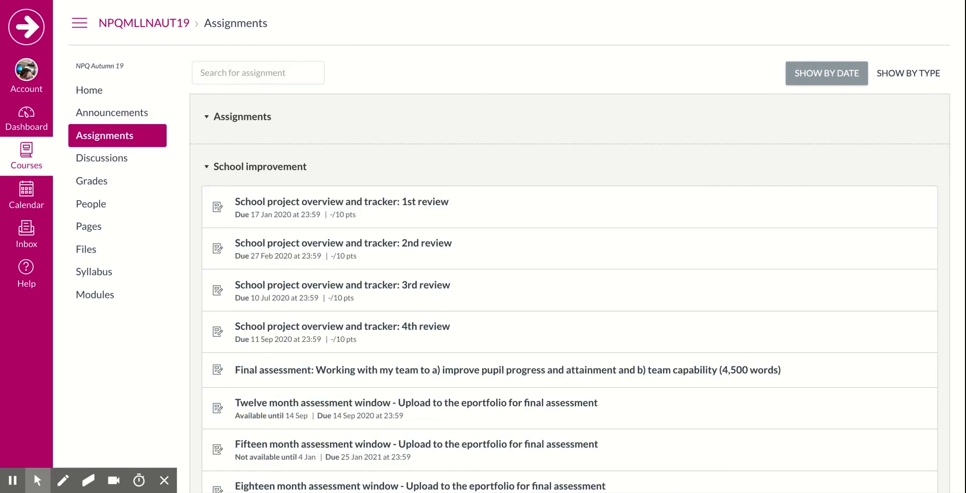
pyautogui.scroll(-1, 568, 276)
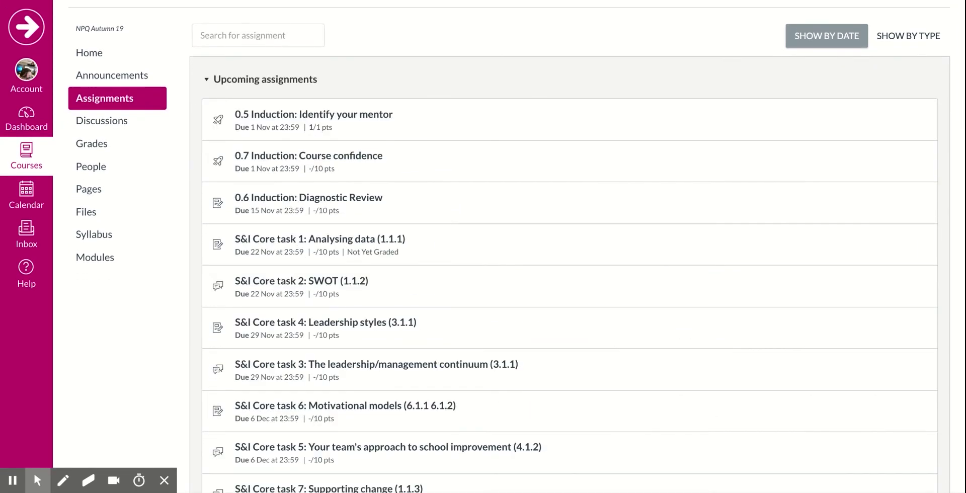
pyautogui.scroll(-1, 517, 247)
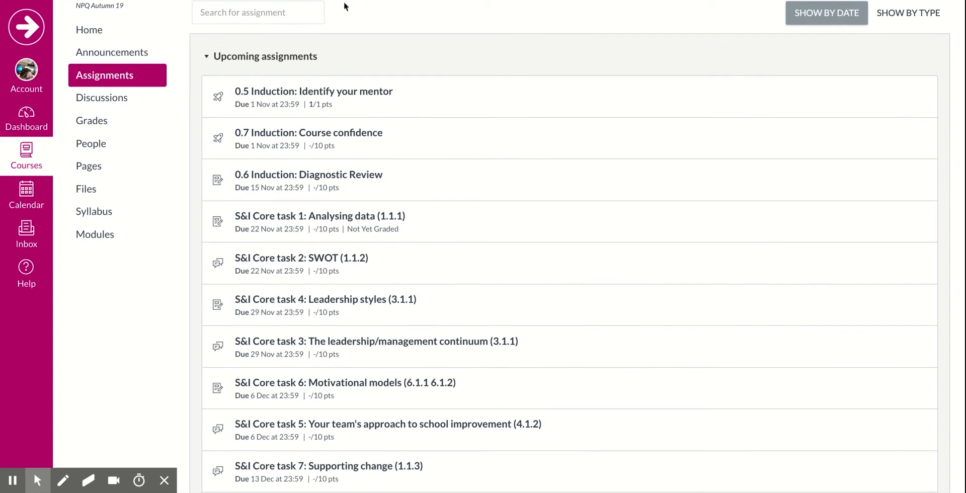
pyautogui.click(366, 89)
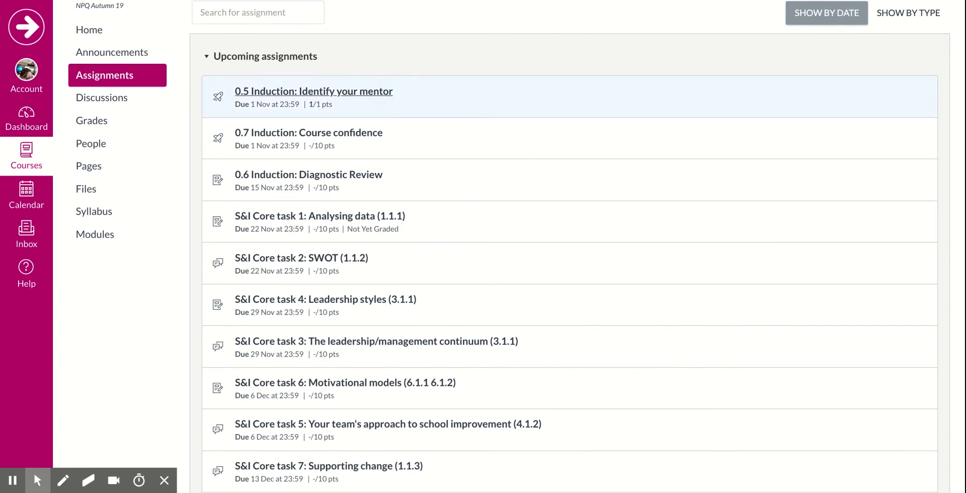
pyautogui.scroll(-1, 459, 304)
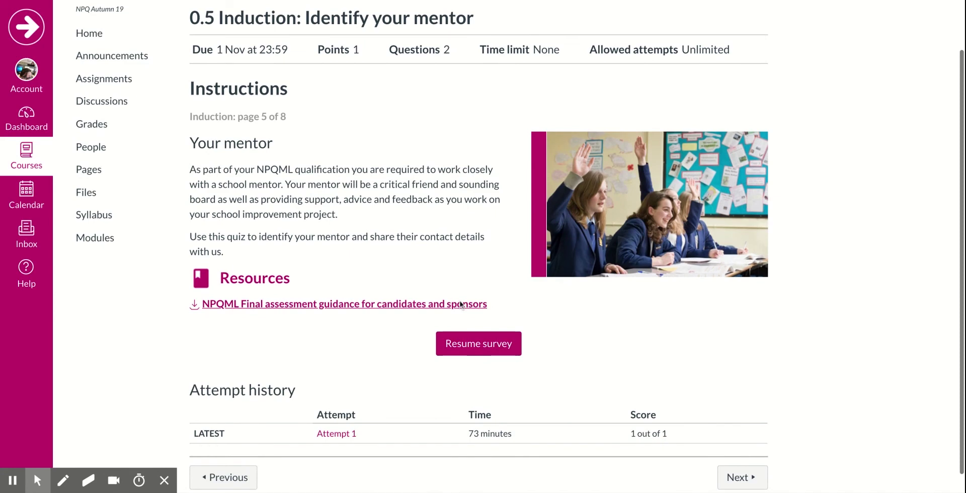
# Resume the mentor quiz and enter an answer to Question 1.
pyautogui.scroll(-1, 460, 303)
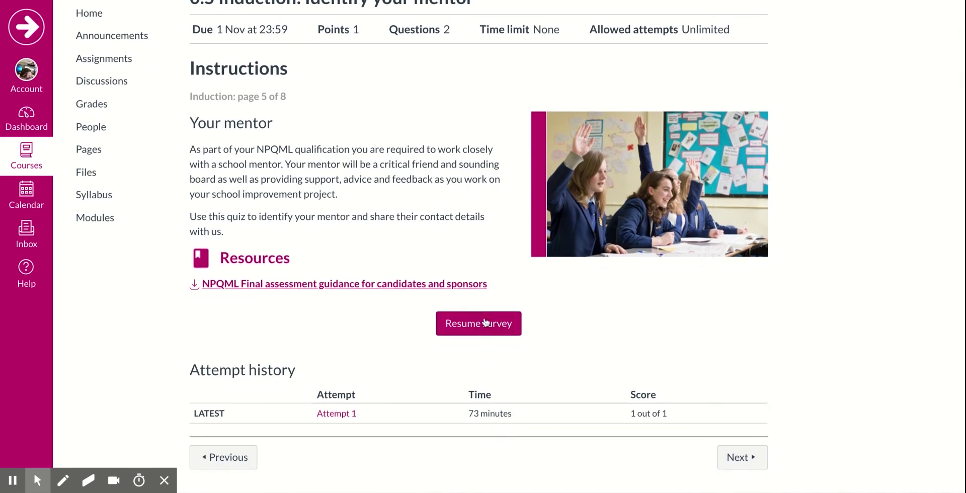
pyautogui.click(483, 324)
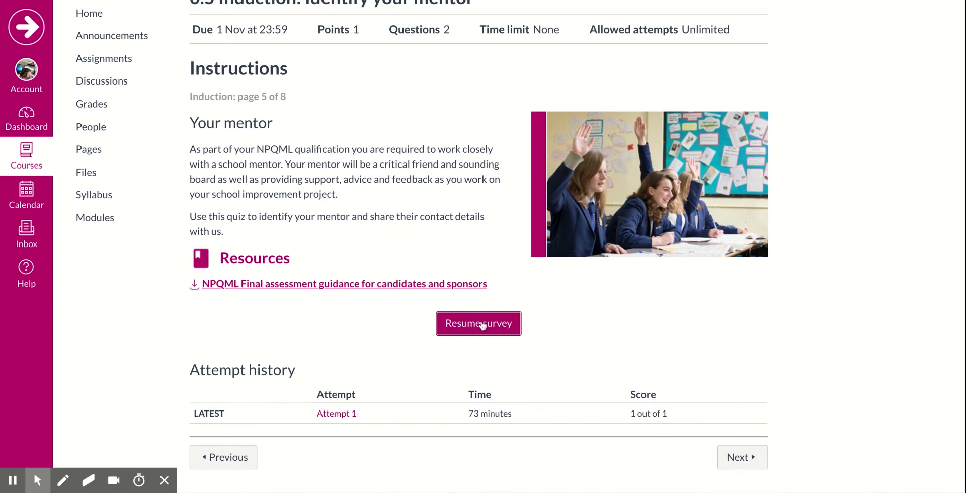
pyautogui.scroll(-3, 482, 302)
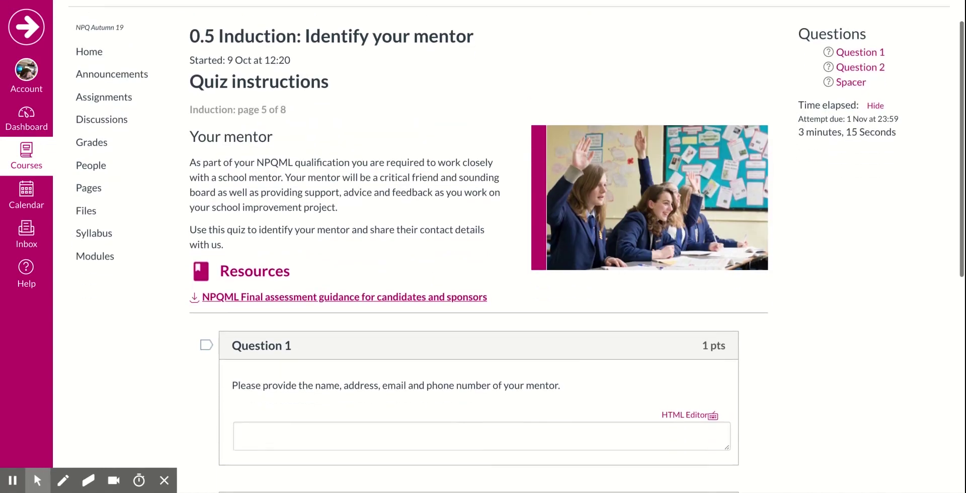
pyautogui.scroll(-3, 435, 277)
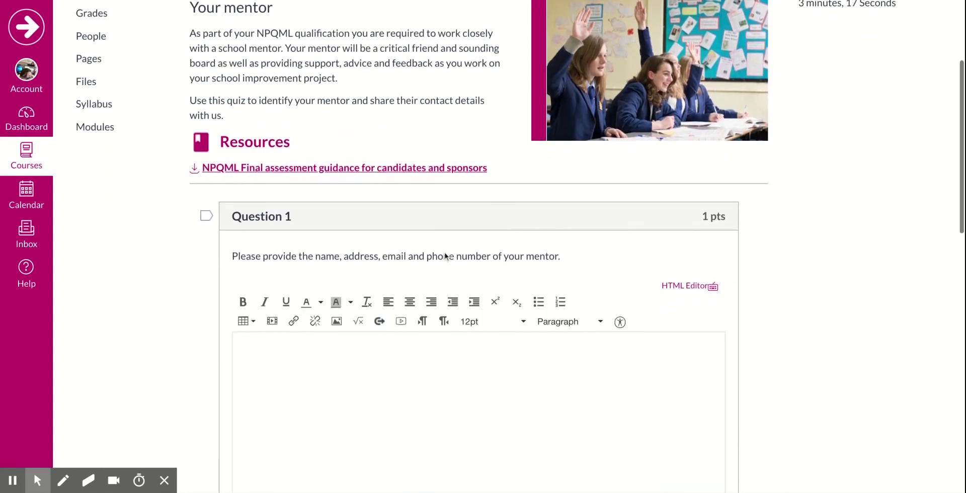
pyautogui.click(366, 304)
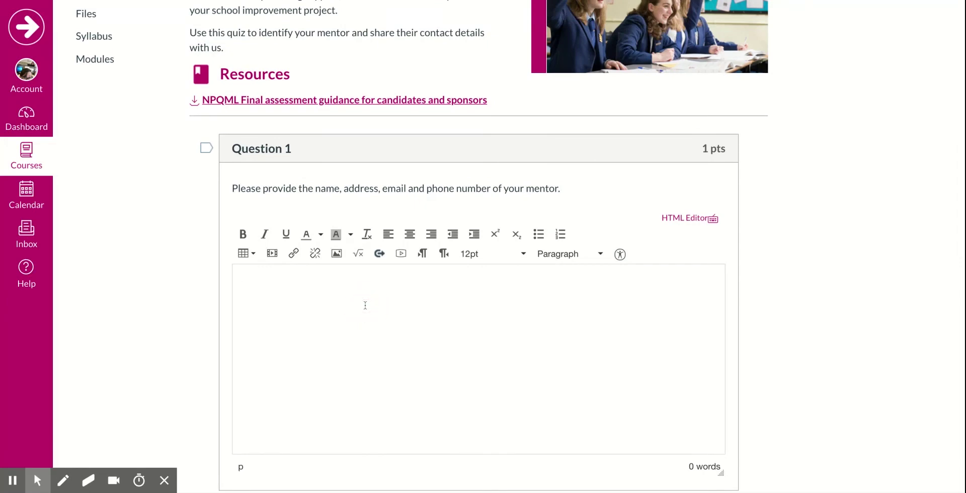
pyautogui.write('...')
pyautogui.scroll(-3, 375, 293)
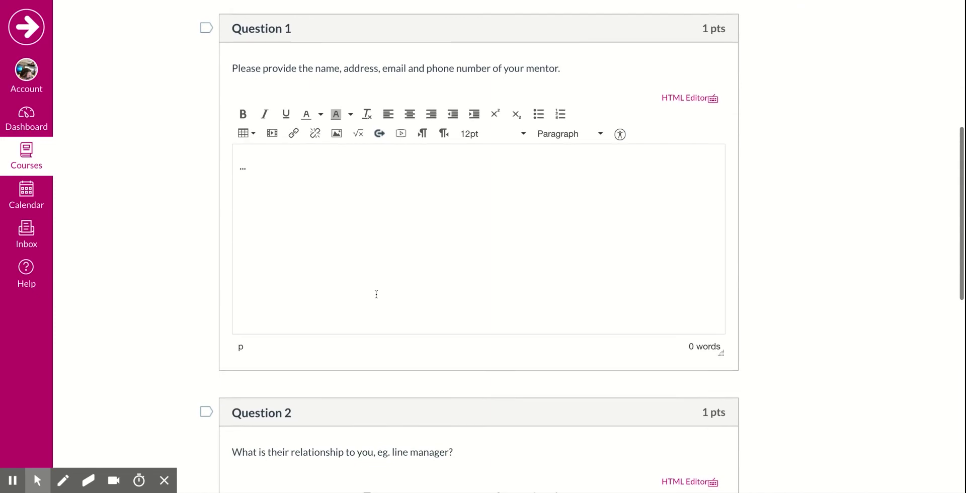
pyautogui.scroll(-5, 377, 295)
# Answer Question 2 and submit the quiz, scoring 1 out of 1.
pyautogui.click(351, 335)
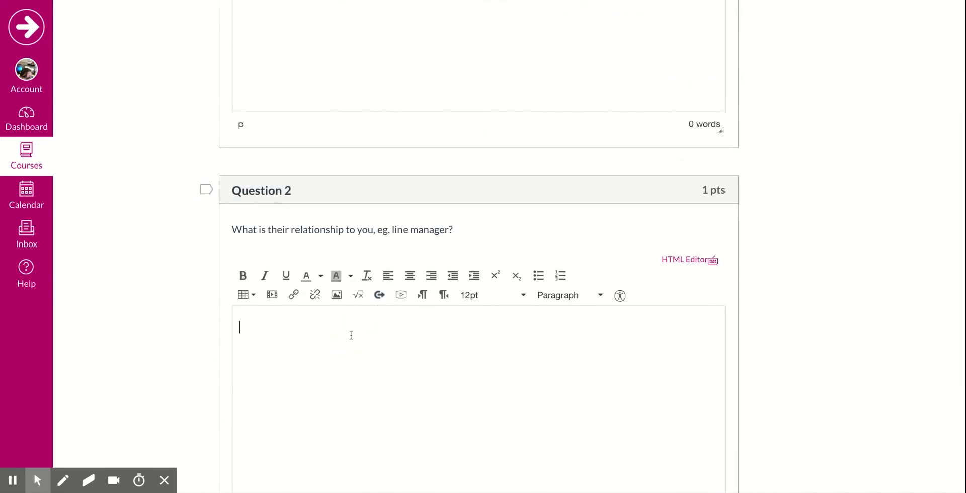
pyautogui.write('...')
pyautogui.scroll(-4, 487, 311)
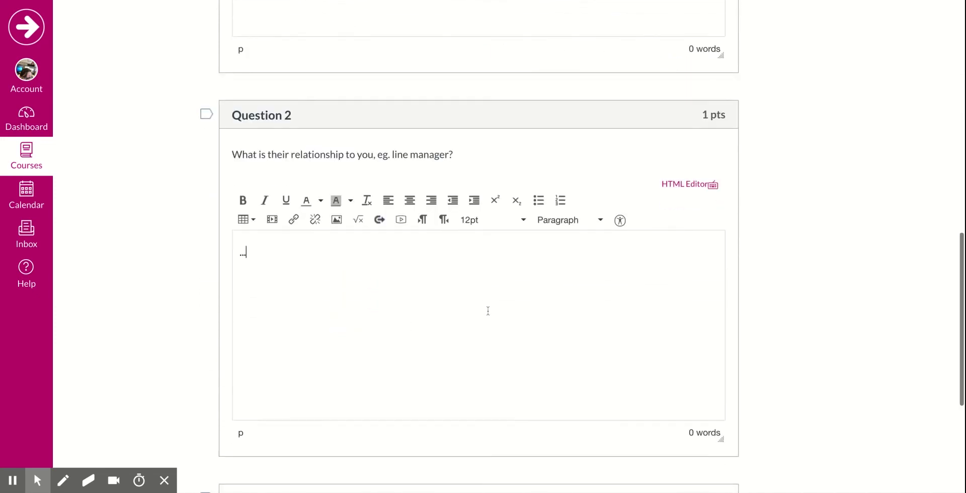
pyautogui.scroll(-3, 488, 311)
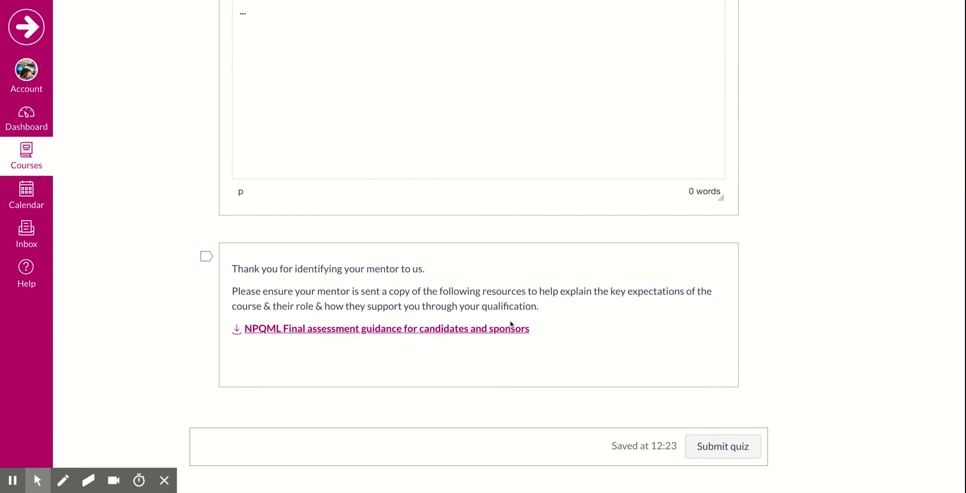
pyautogui.click(715, 444)
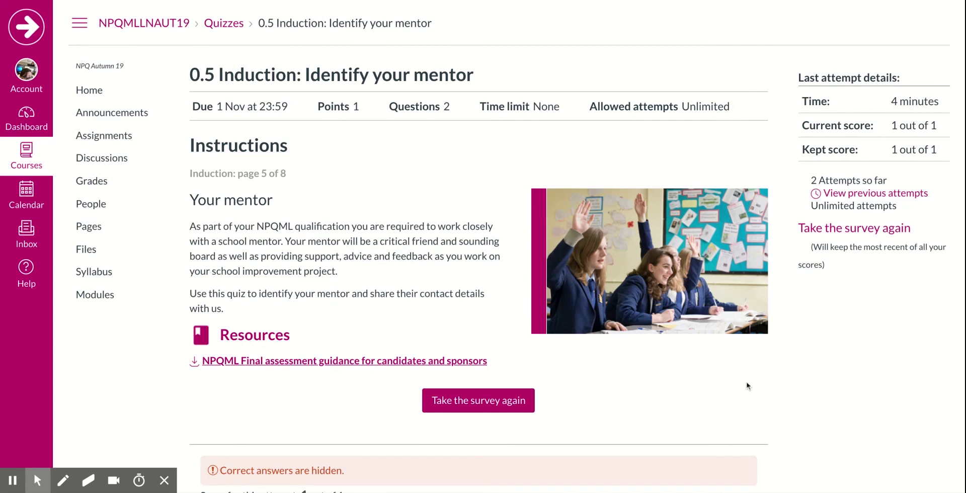
pyautogui.scroll(-2, 731, 291)
pyautogui.scroll(-2, 731, 291)
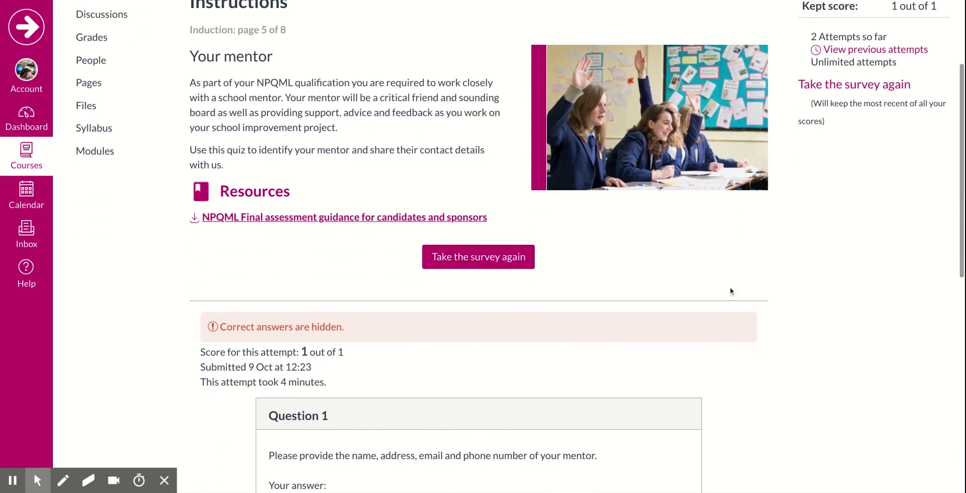
pyautogui.scroll(-2, 731, 291)
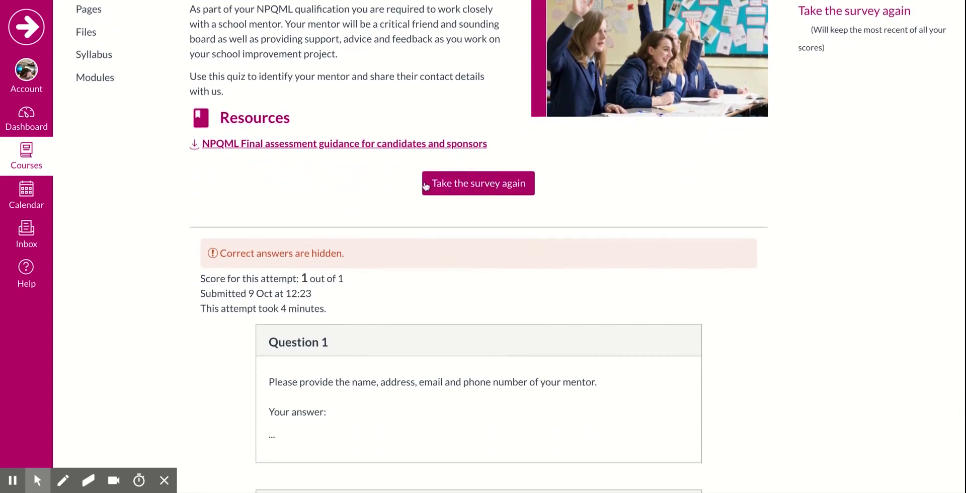